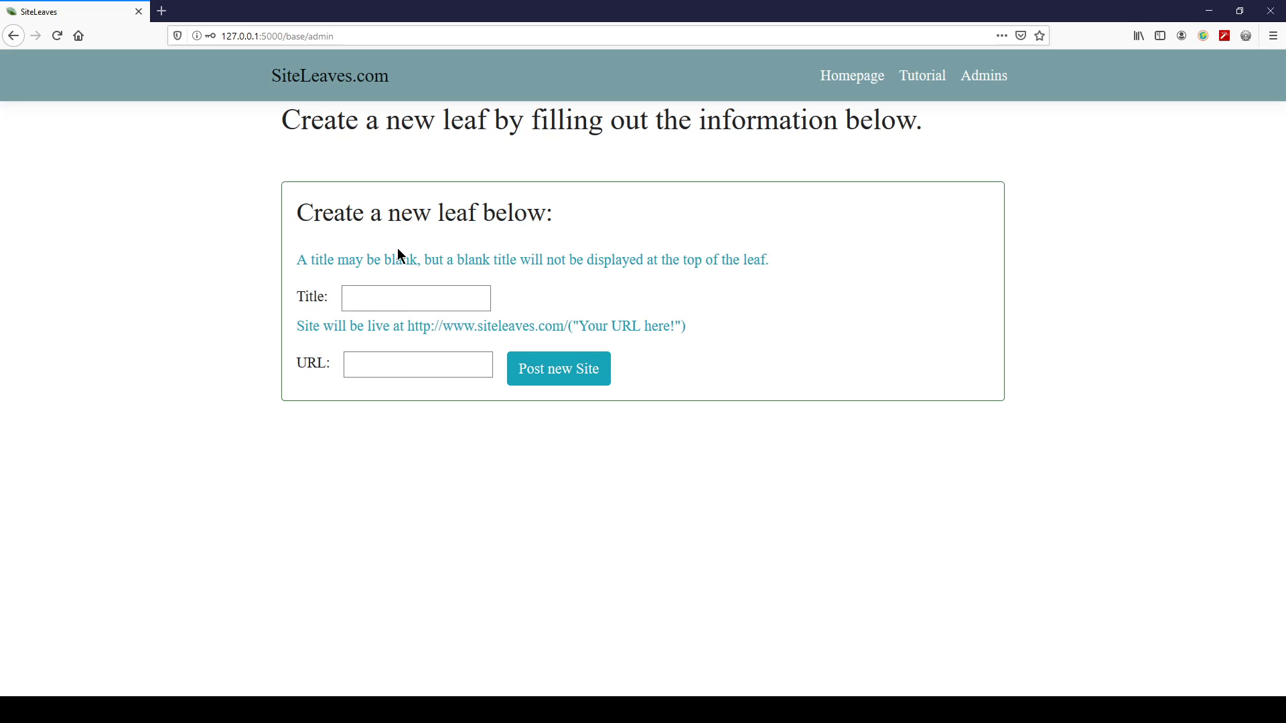
- Create a new leaf titled "Chess Memes!!!" with the URL "chessmemes" and post it
left_click(389, 302)
type("Chess ")
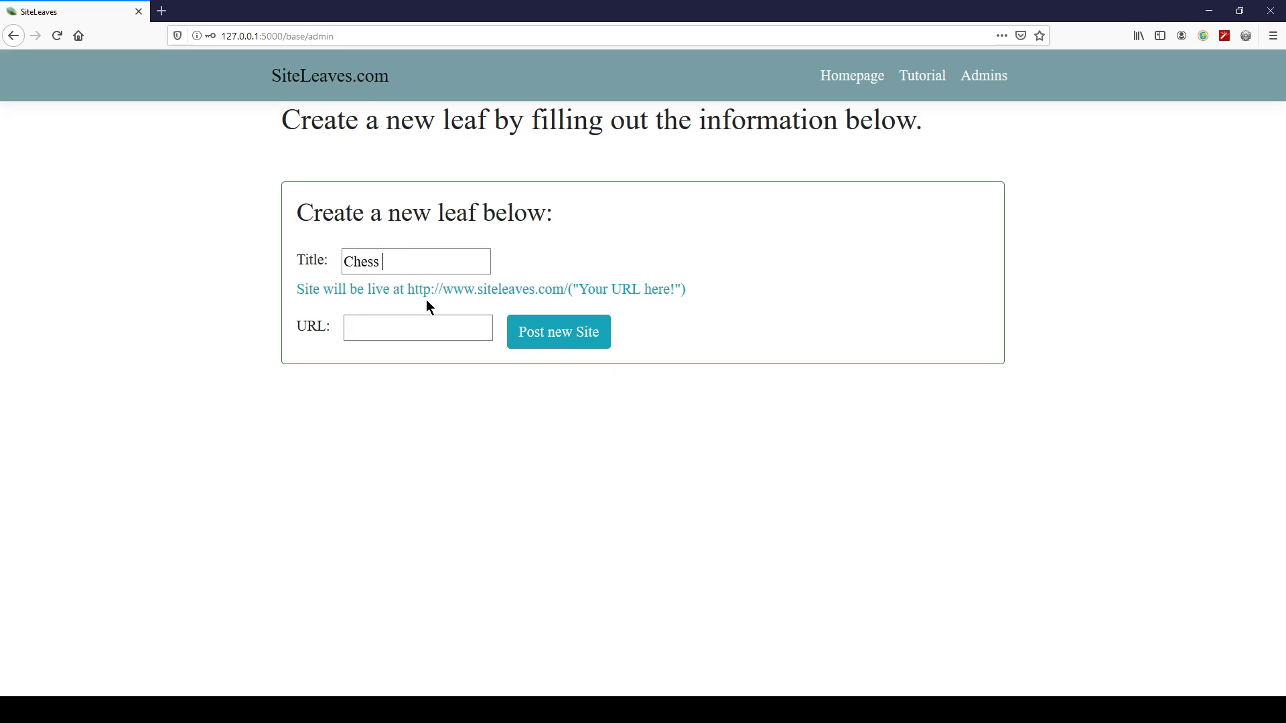
type("Memes!!!")
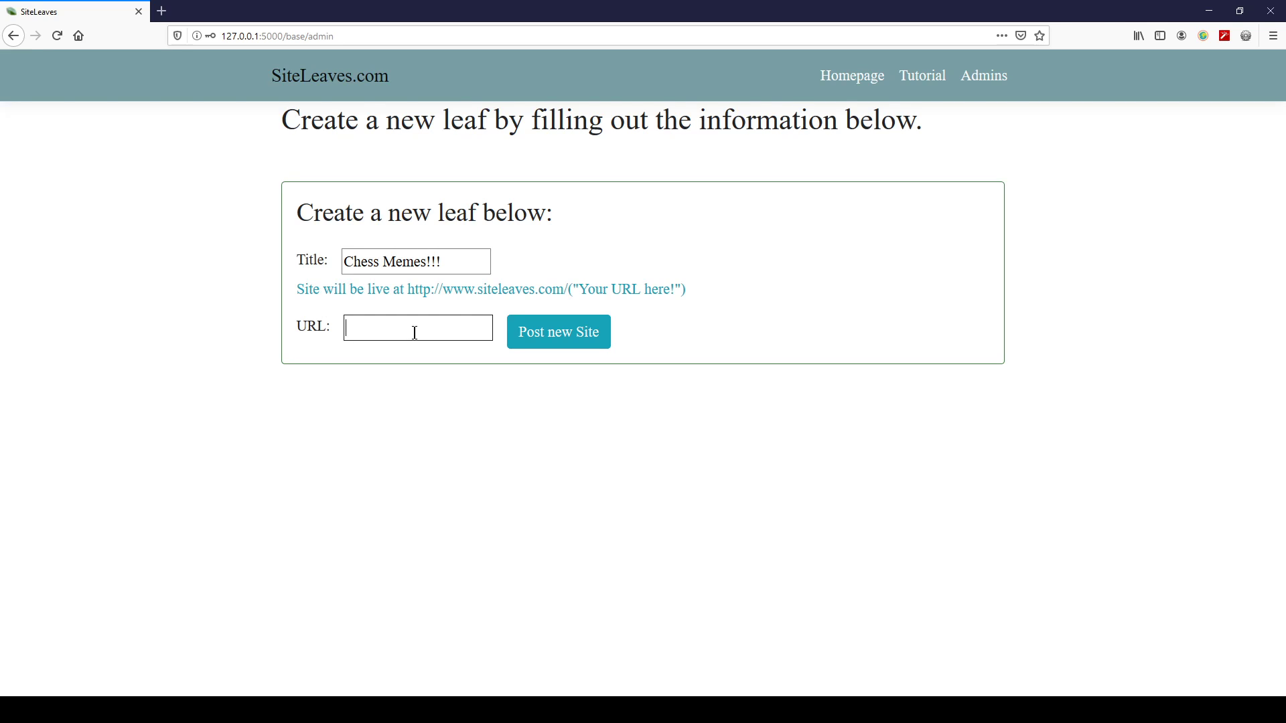
type("chessmemes")
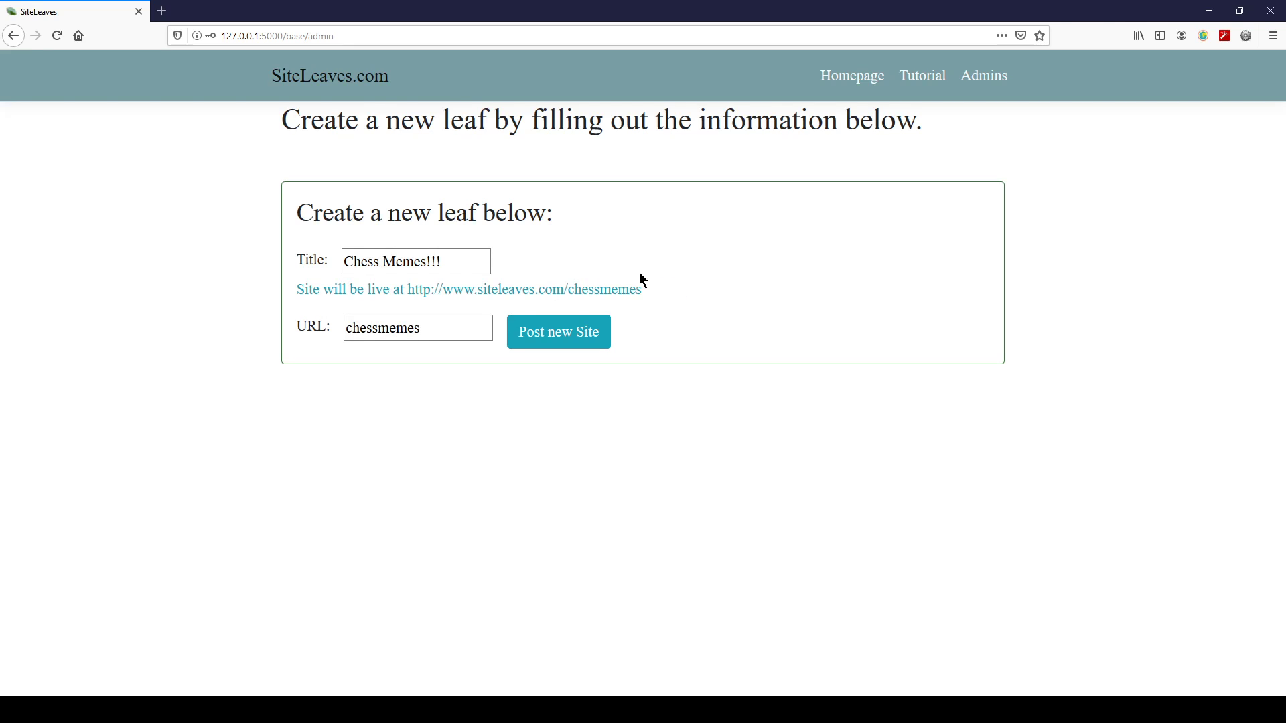
key("Tab")
key("Return")
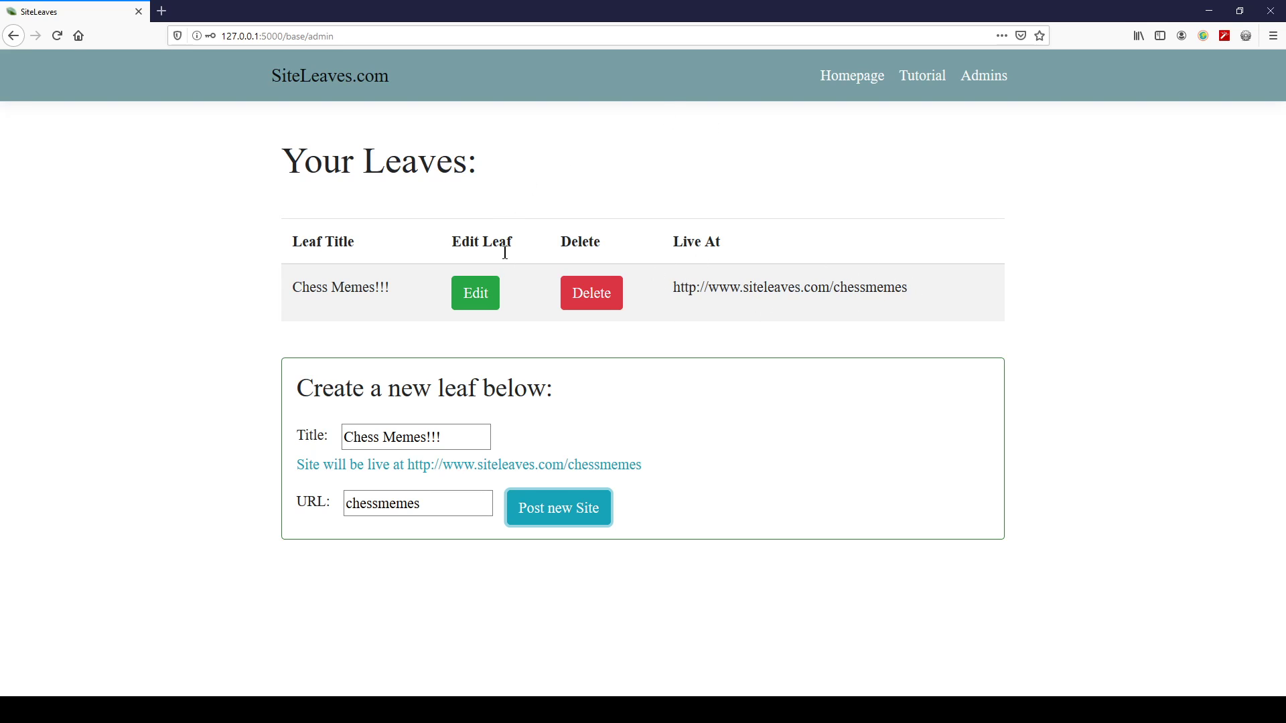
- Open the Chess Memes!!! leaf for editing and start a new paragraph box titled "Hello and welcome"
left_click(488, 292)
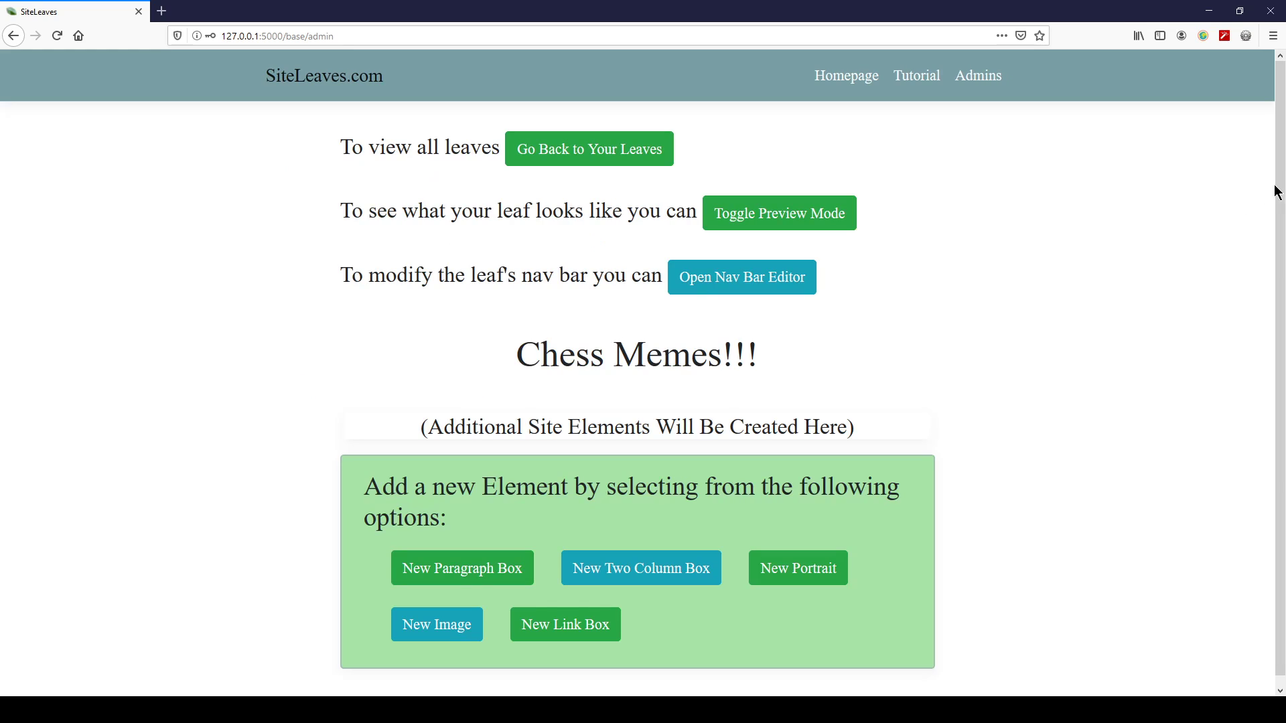
scroll(1276, 190, "down", 1)
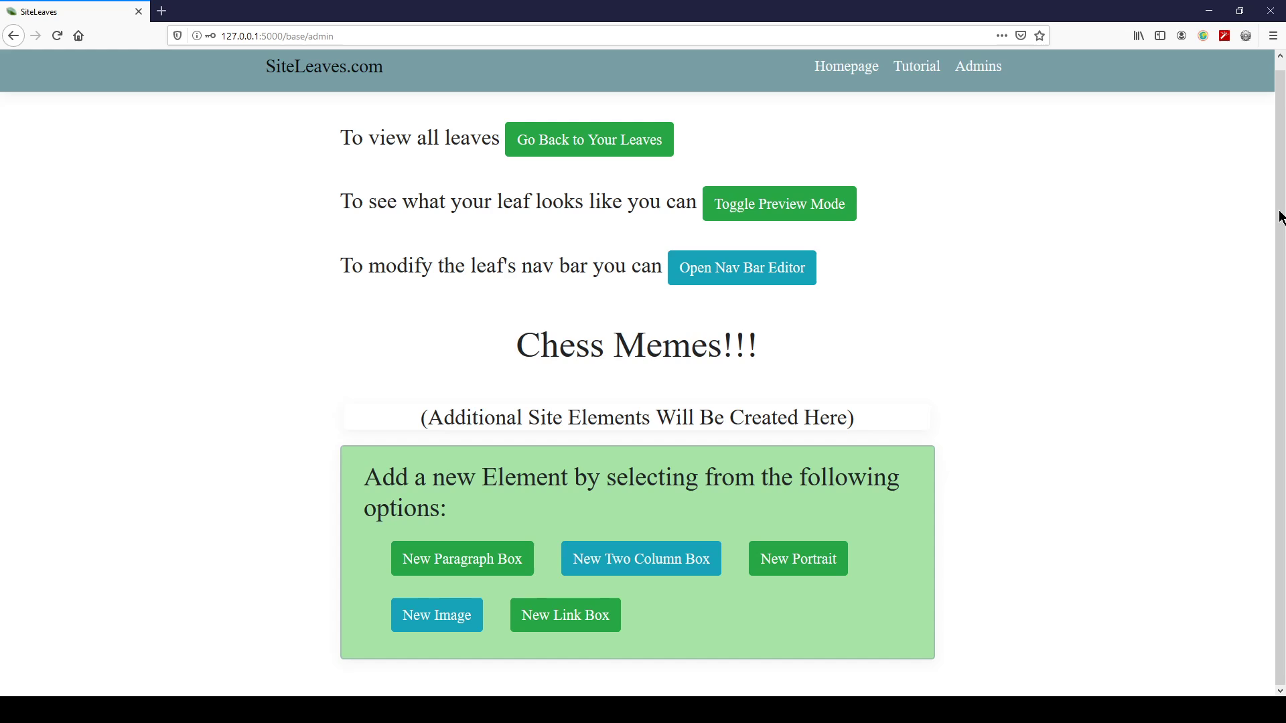
left_click(468, 570)
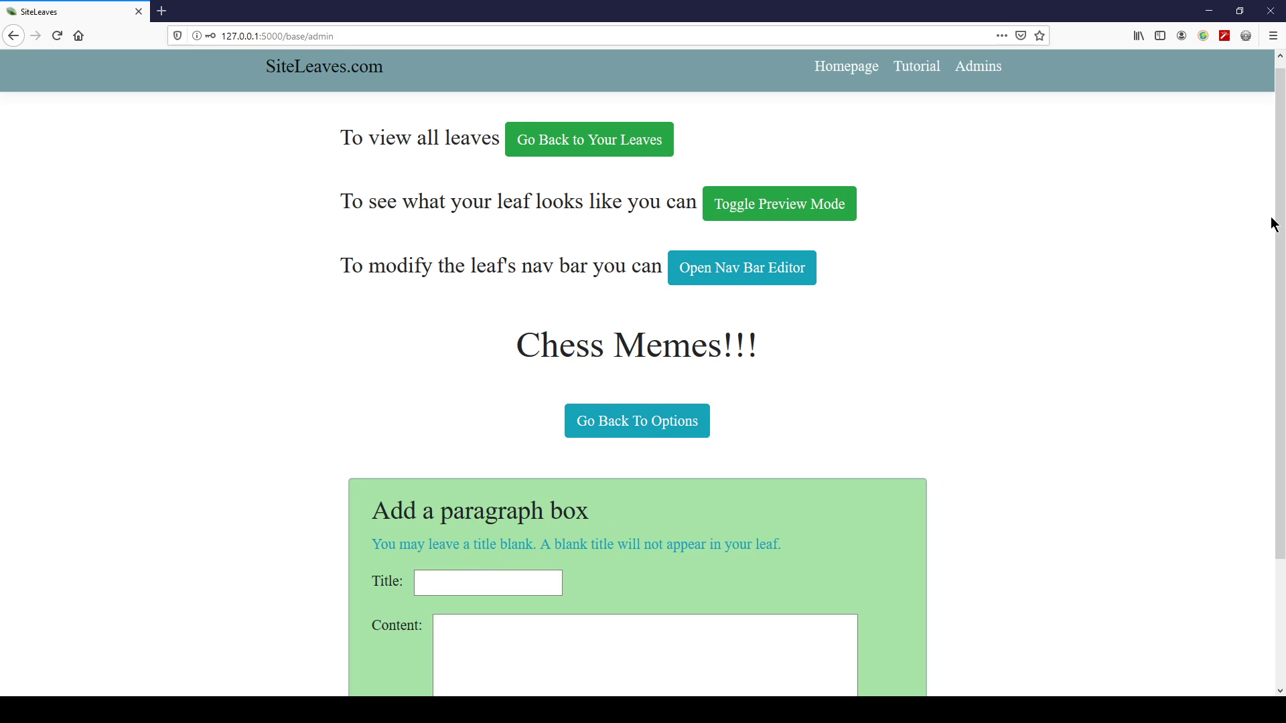
scroll(1275, 318, "down", 2)
left_click_drag(1273, 311, 1272, 318)
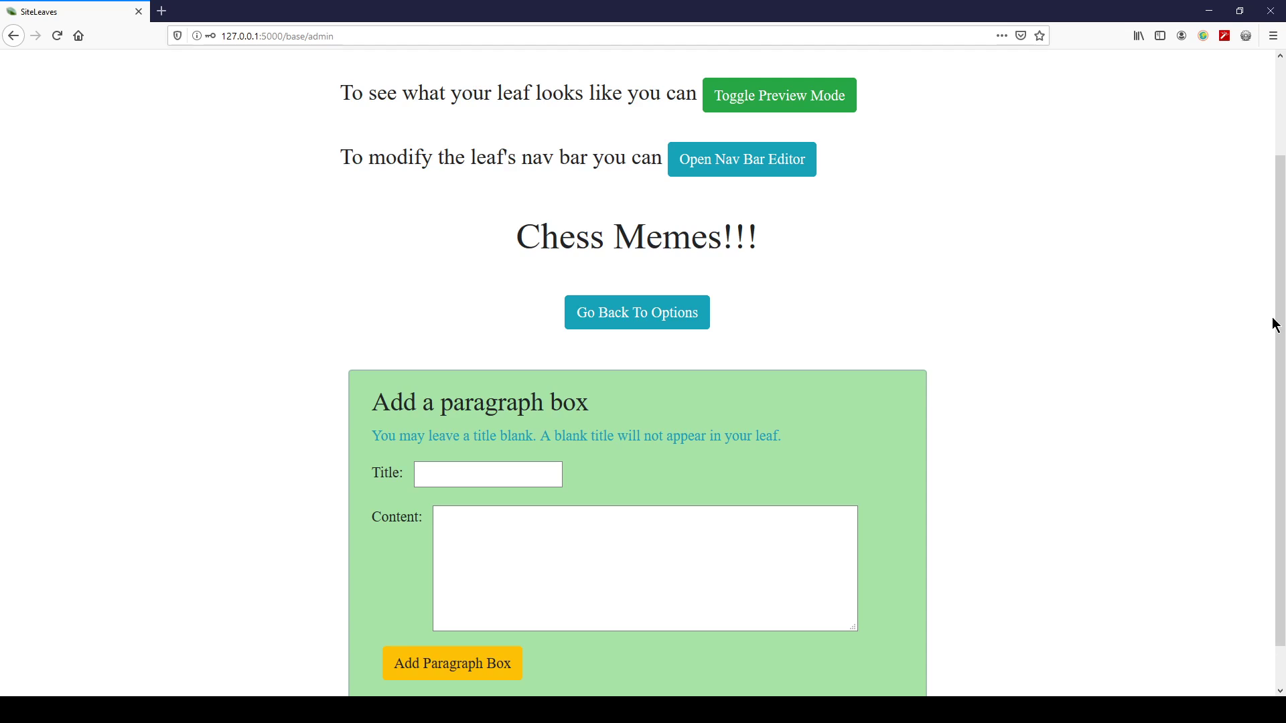
left_click(513, 483)
type("Hello ")
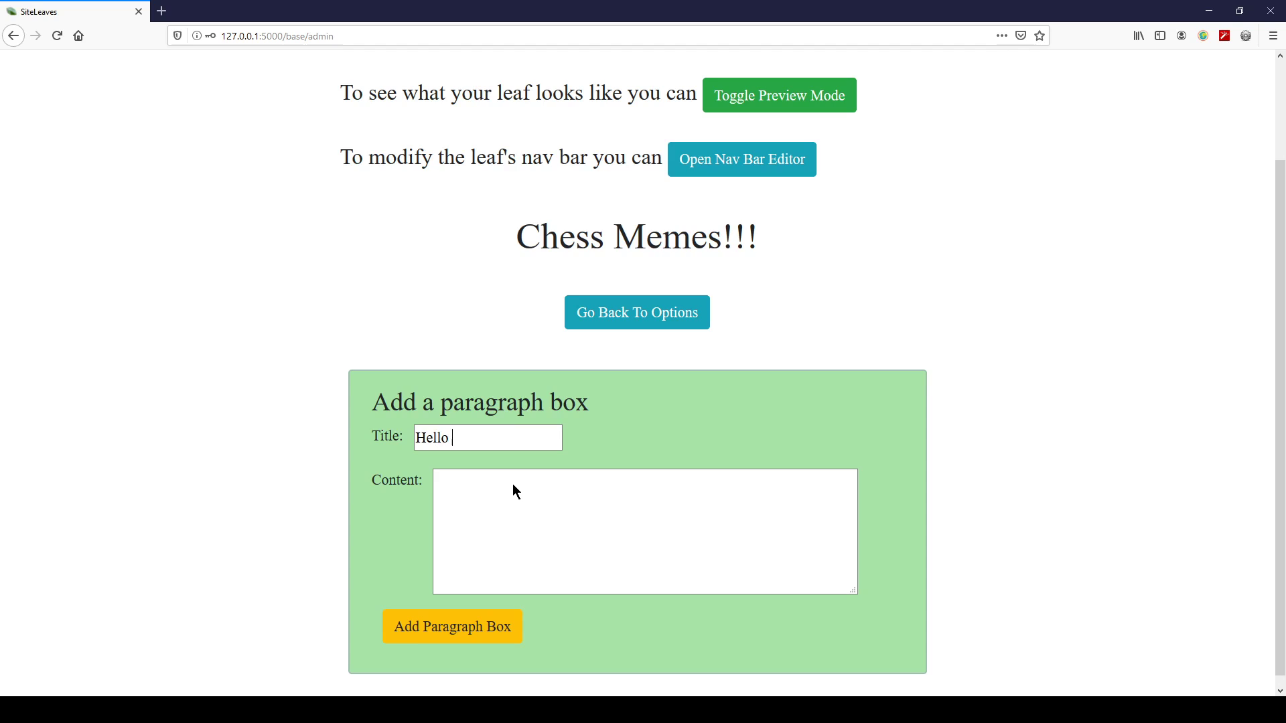
type("and welcome")
- Enter the content "Thank you for visiting this site. I made it to celebrate chess." and add the paragraph box to the leaf
left_click(523, 516)
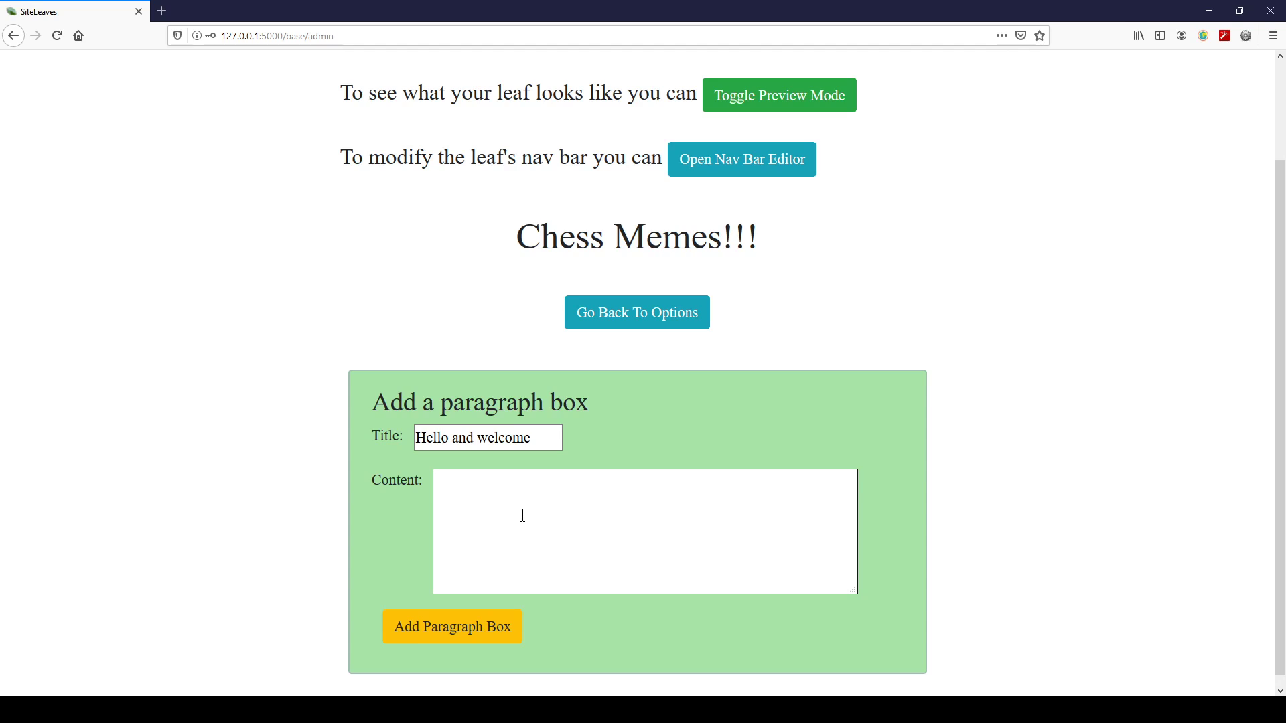
type("I ma")
key("BackSpace")
key("BackSpace")
key("BackSpace")
key("BackSpace")
type("Thank you for visiting this ")
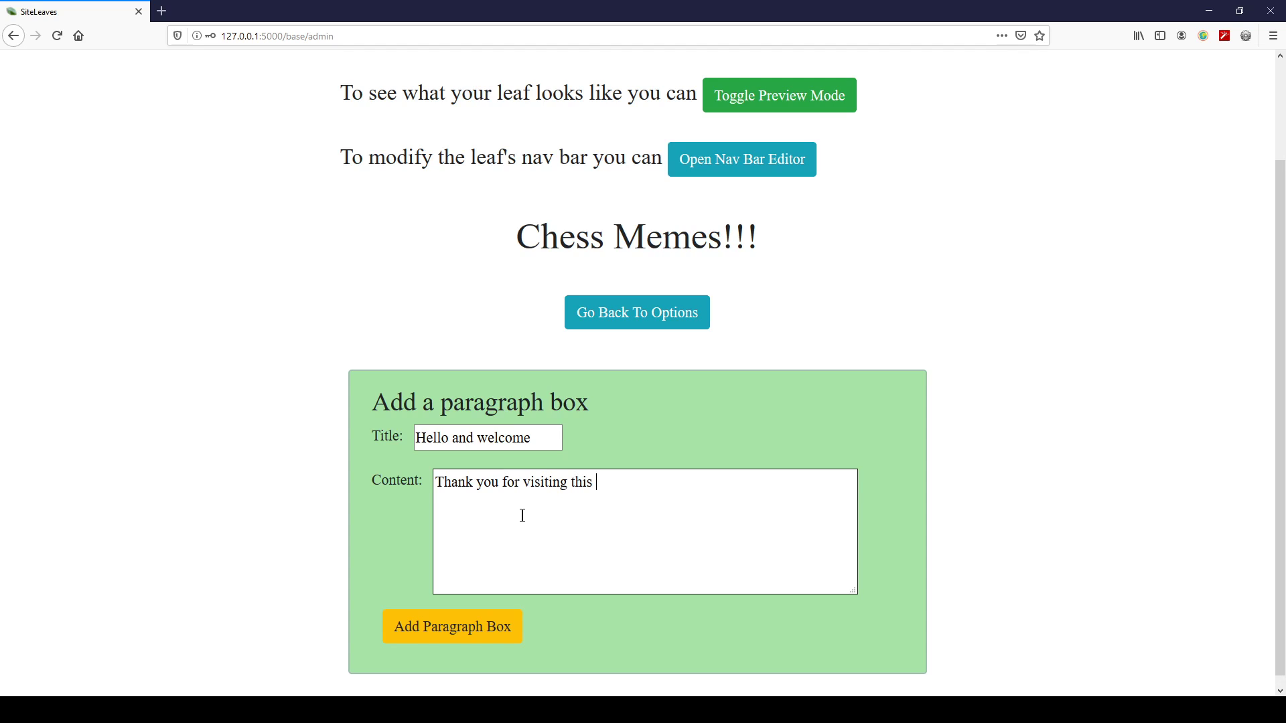
type("tite. I made it to celebrate chess.")
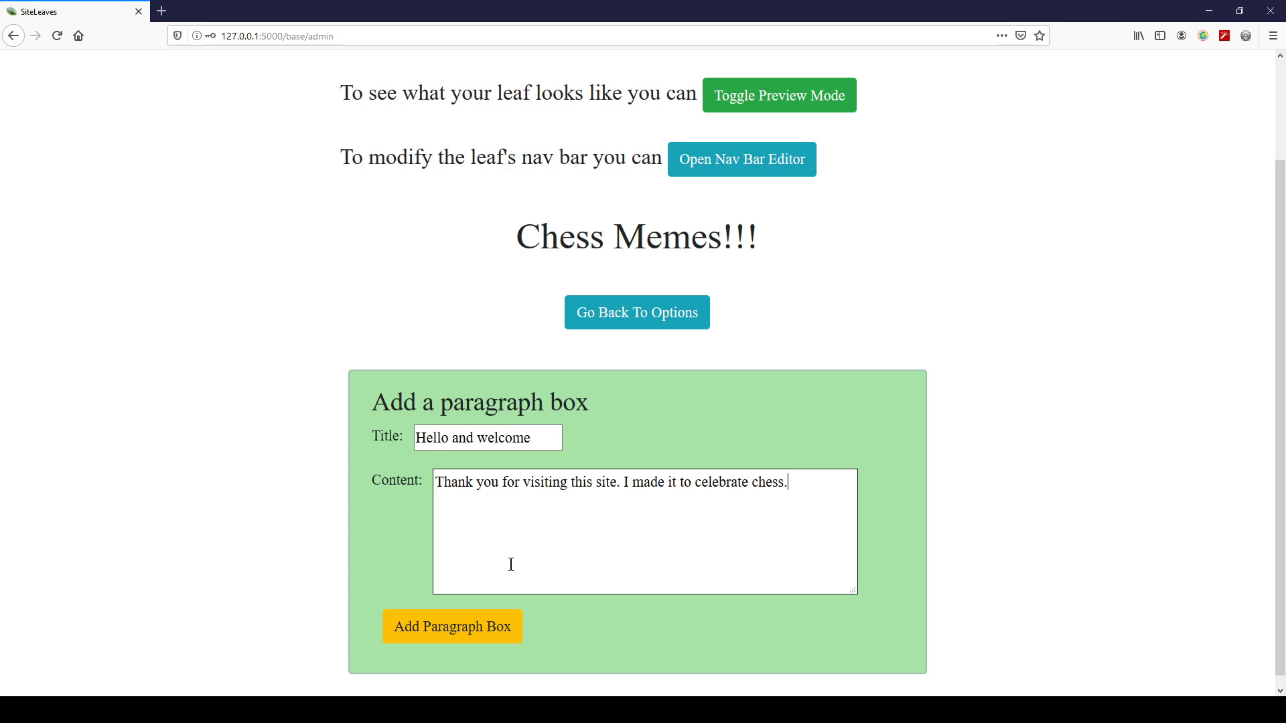
left_click(478, 643)
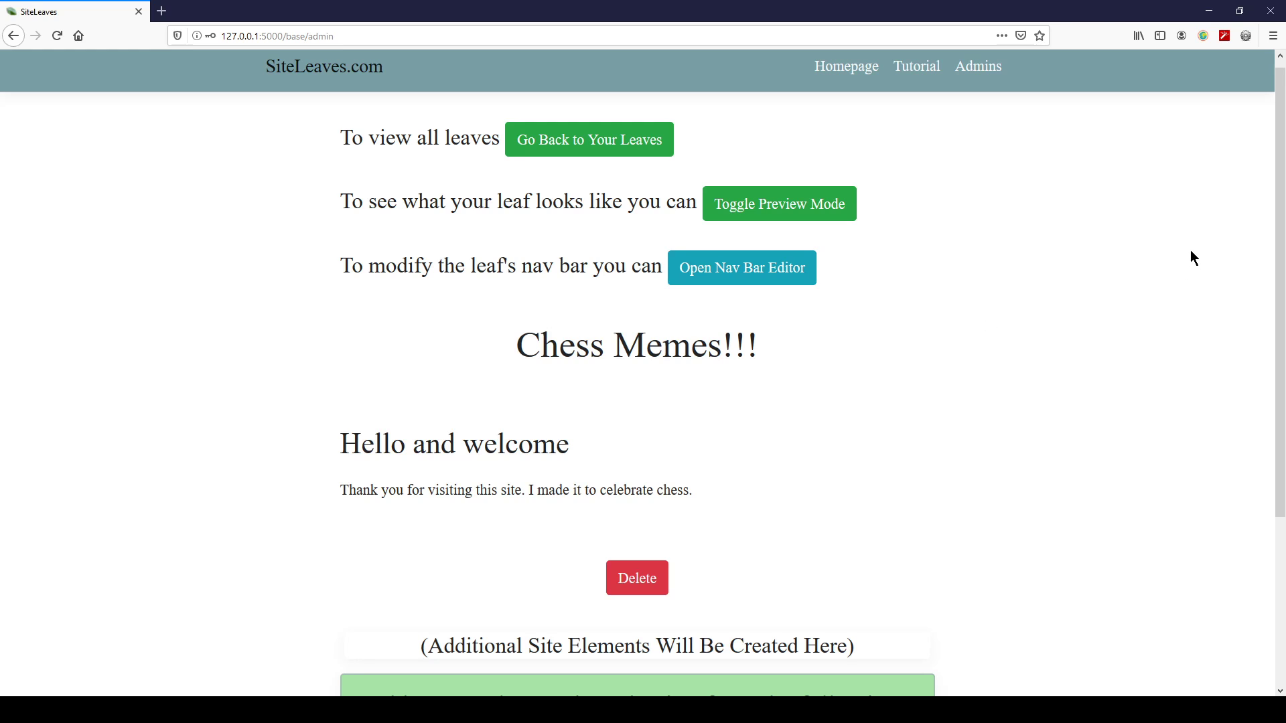
- Add a new image element using blackqueen.png with the title "Respect the Queen"
left_click_drag(1279, 242, 1278, 426)
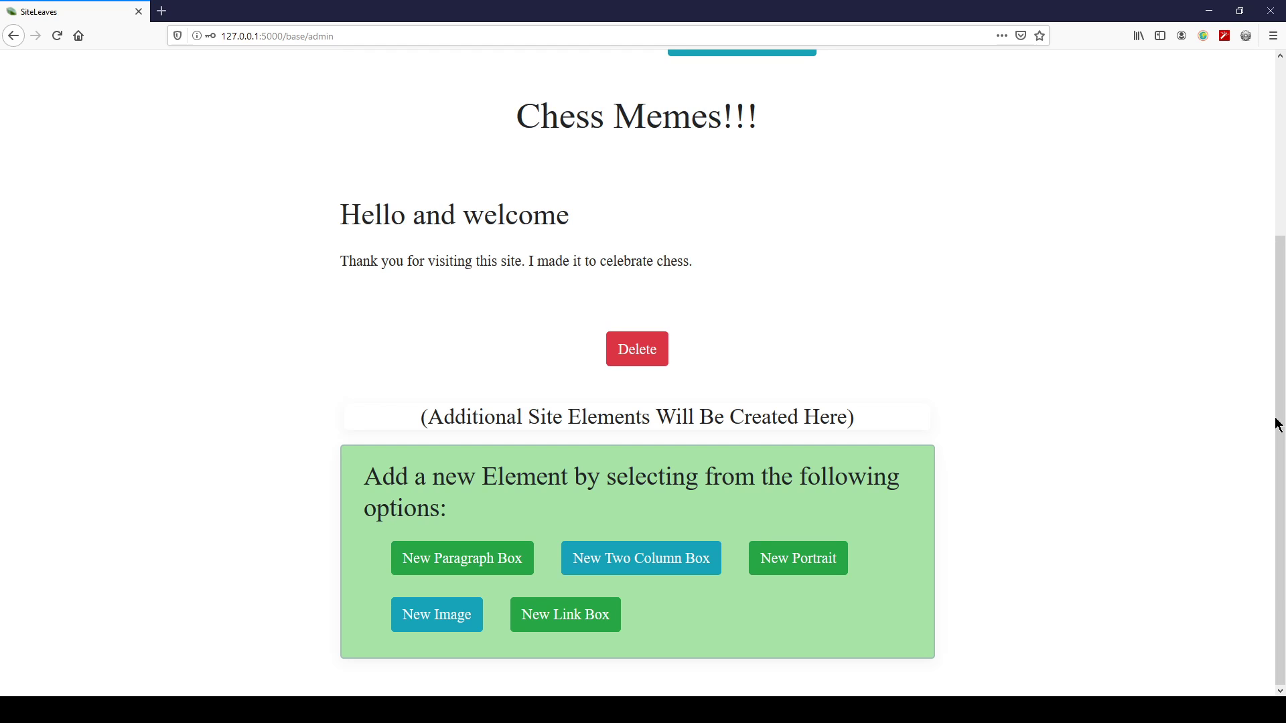
left_click(446, 618)
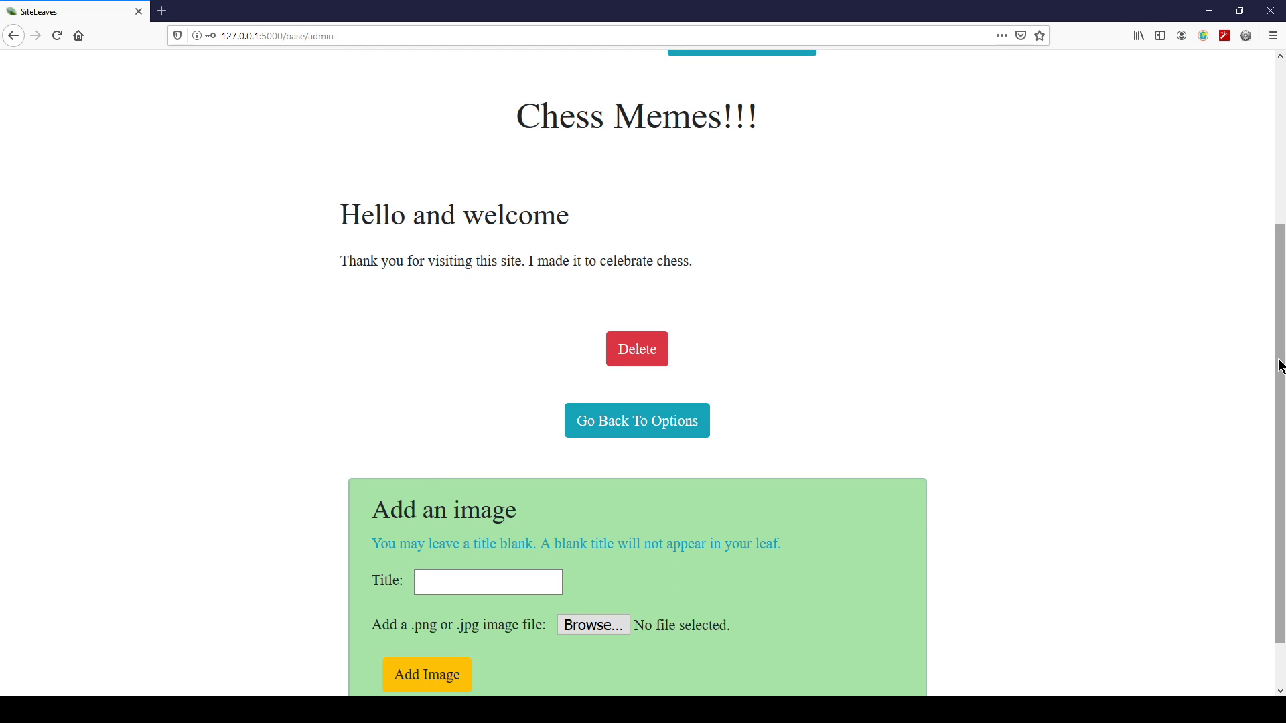
scroll(1279, 388, "down", 2)
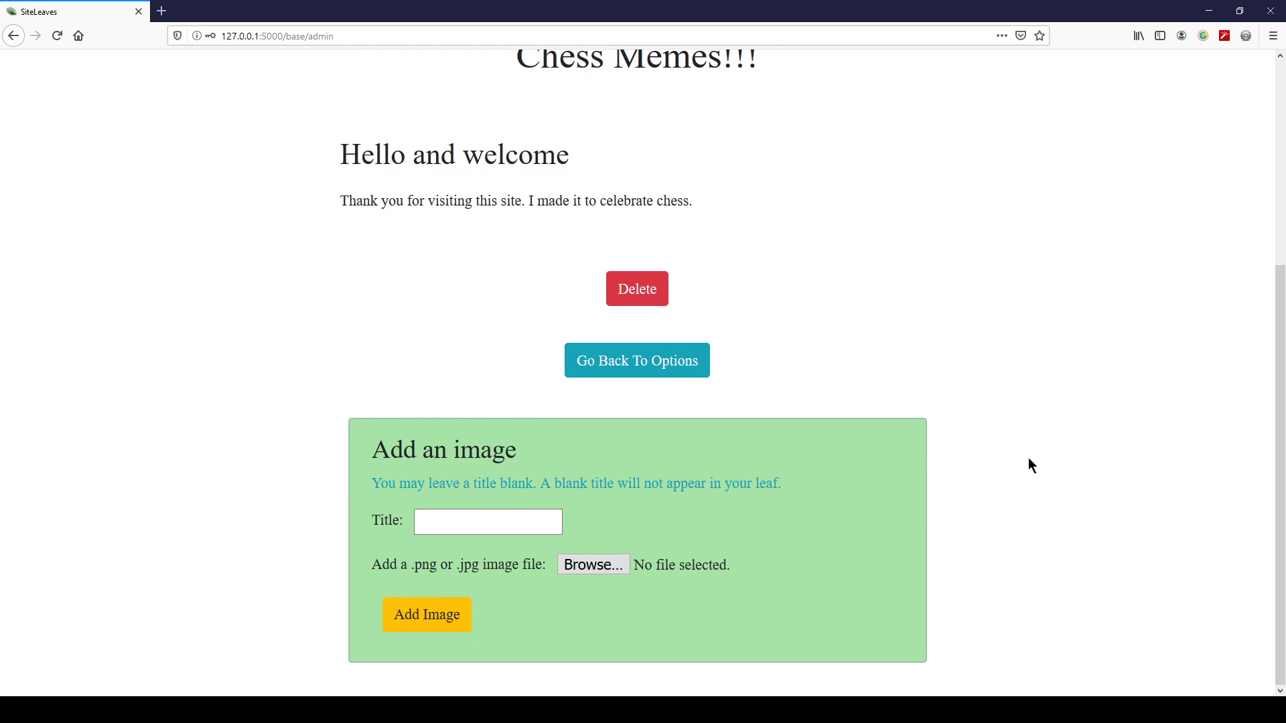
left_click(602, 563)
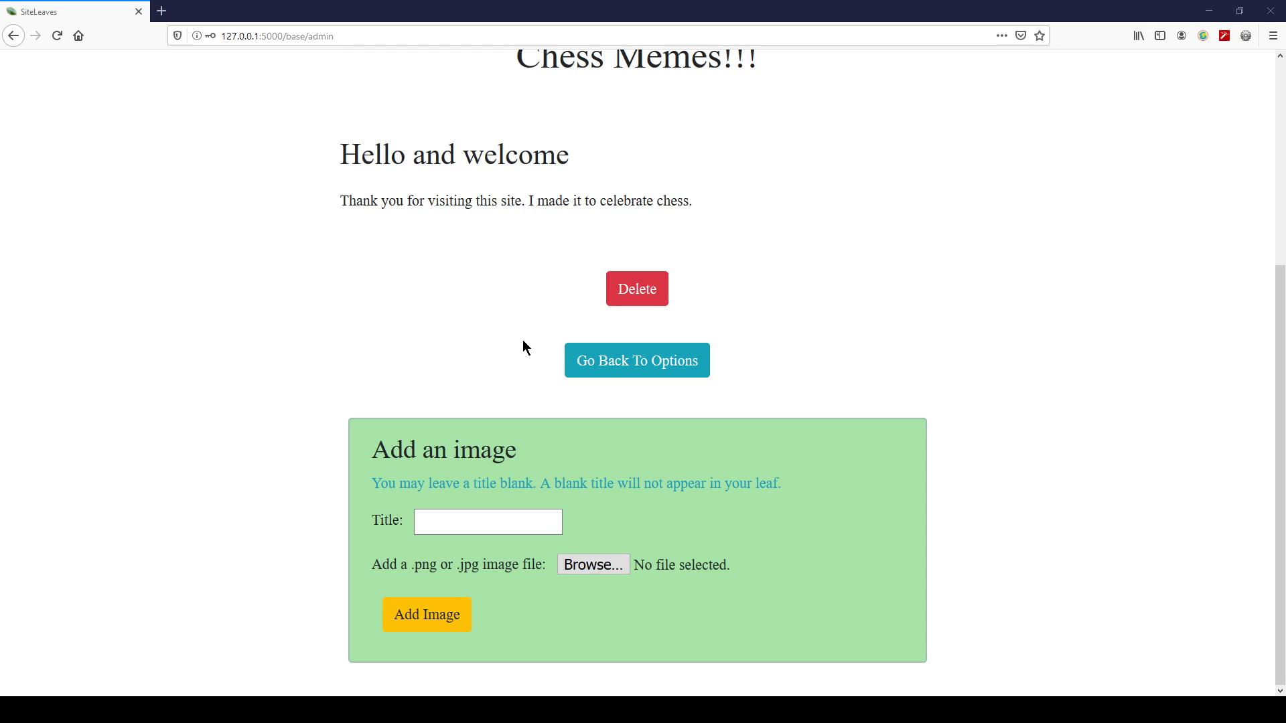
left_click(459, 524)
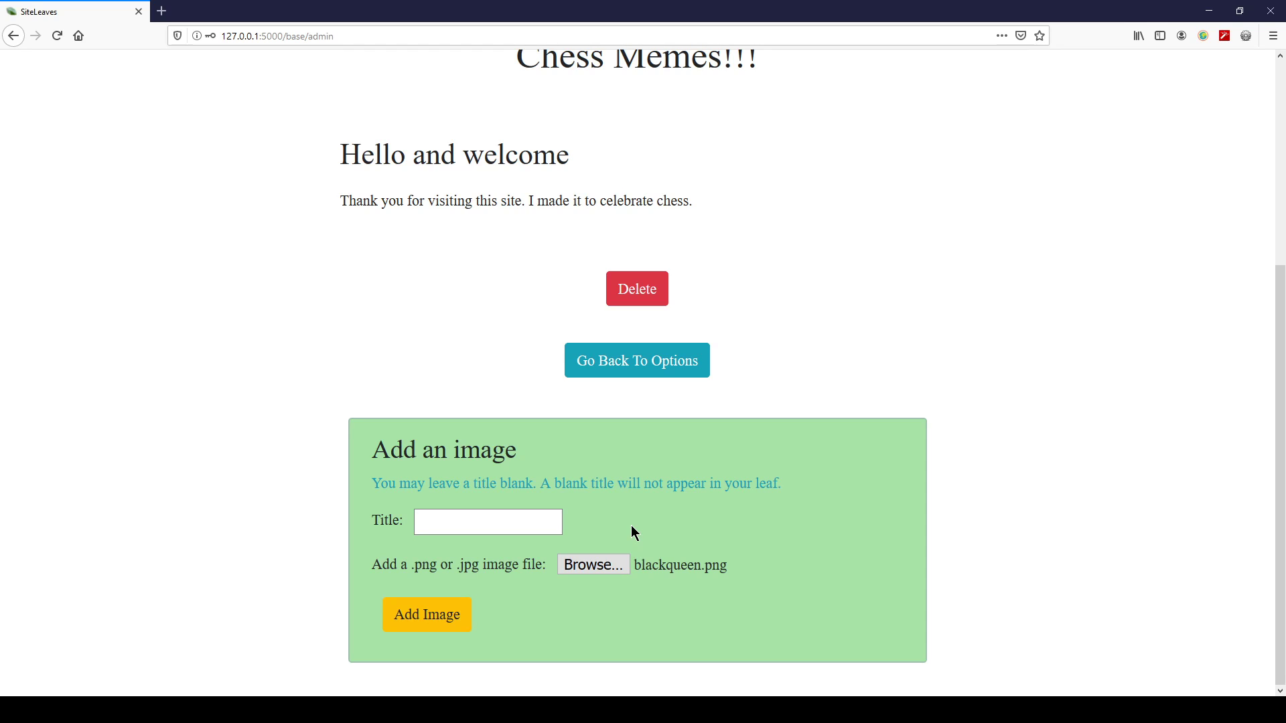
type("T")
key("BackSpace")
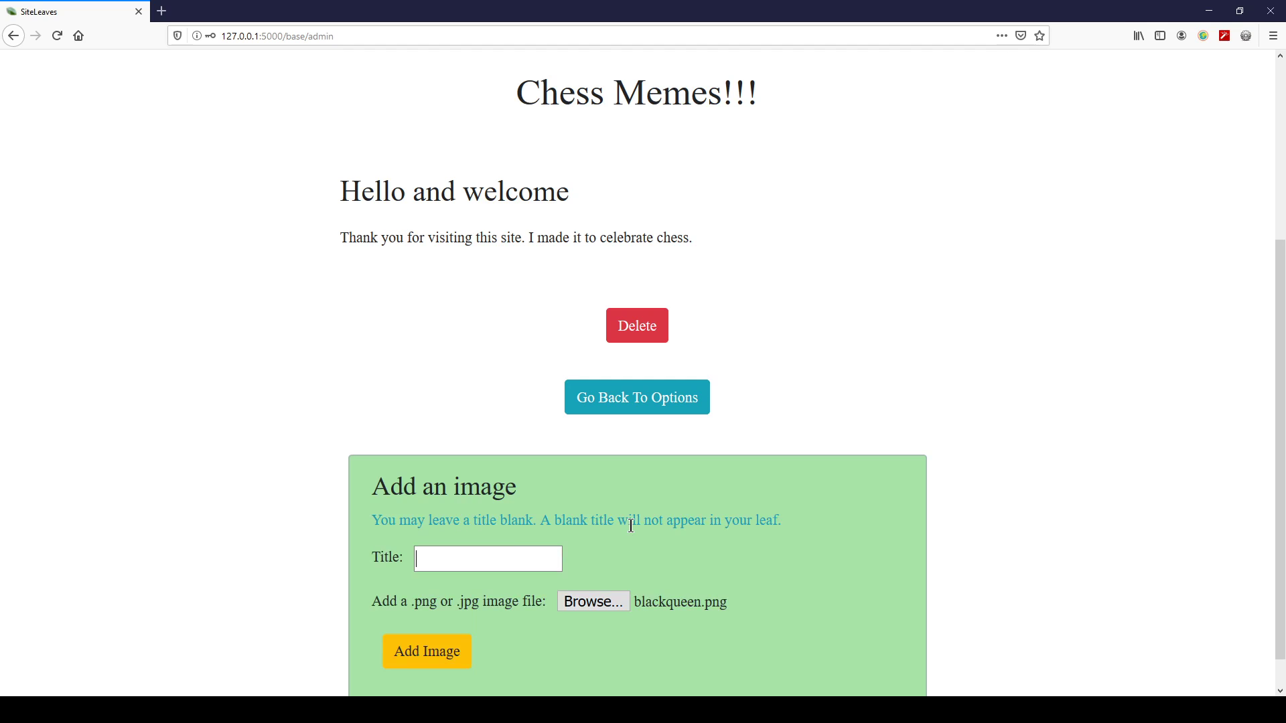
type("Respect")
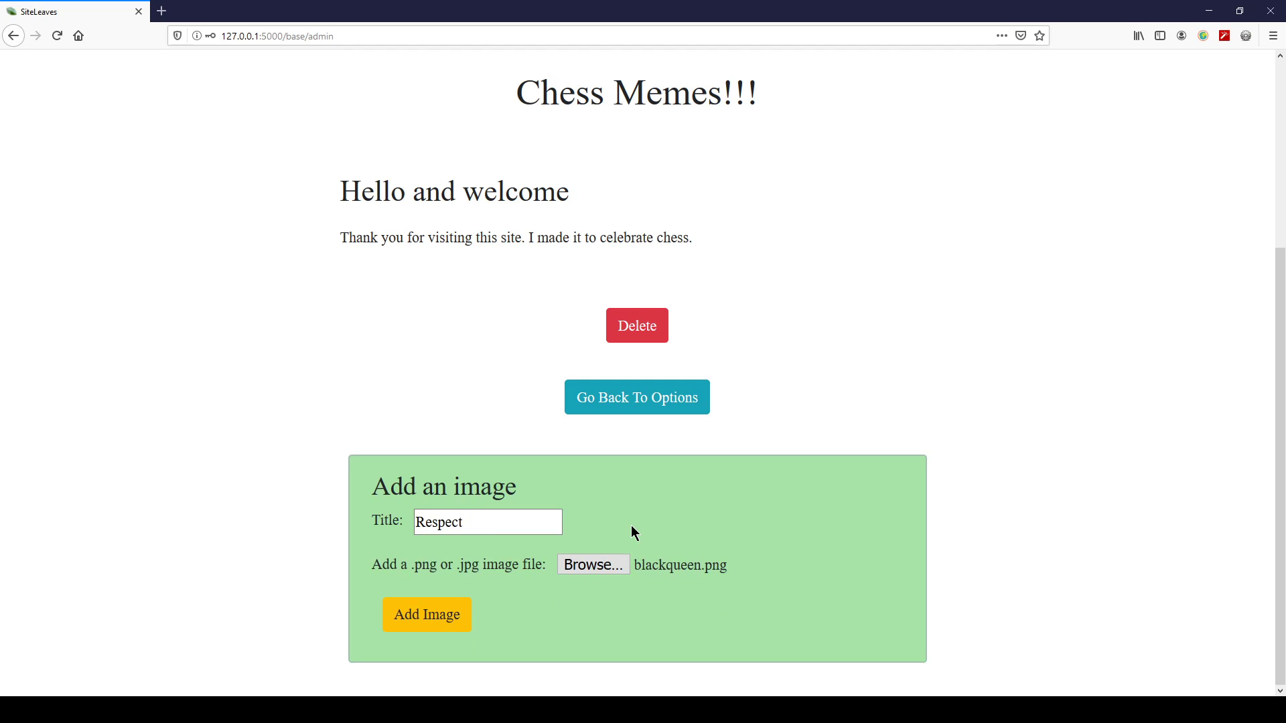
type(" the Queen")
left_click(434, 612)
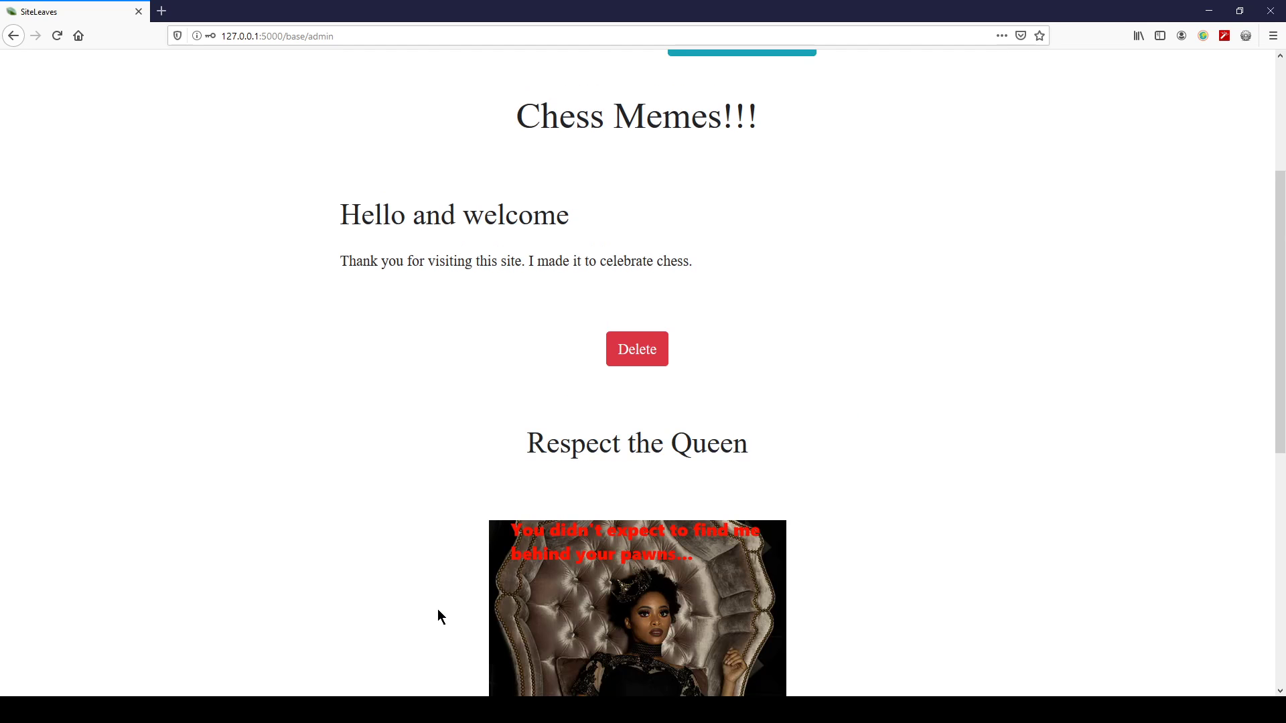
- Add another image element using knighttime.png, clearing the title so it is blank
left_click_drag(1275, 287, 1271, 529)
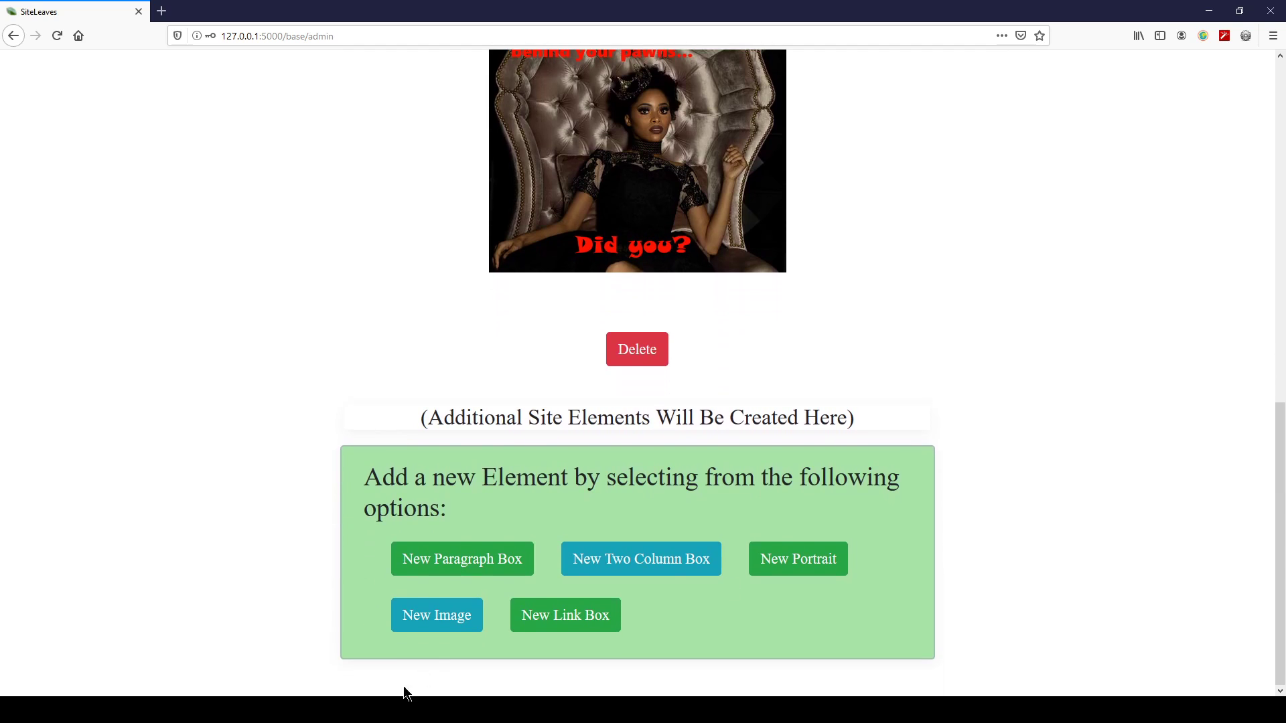
left_click(434, 614)
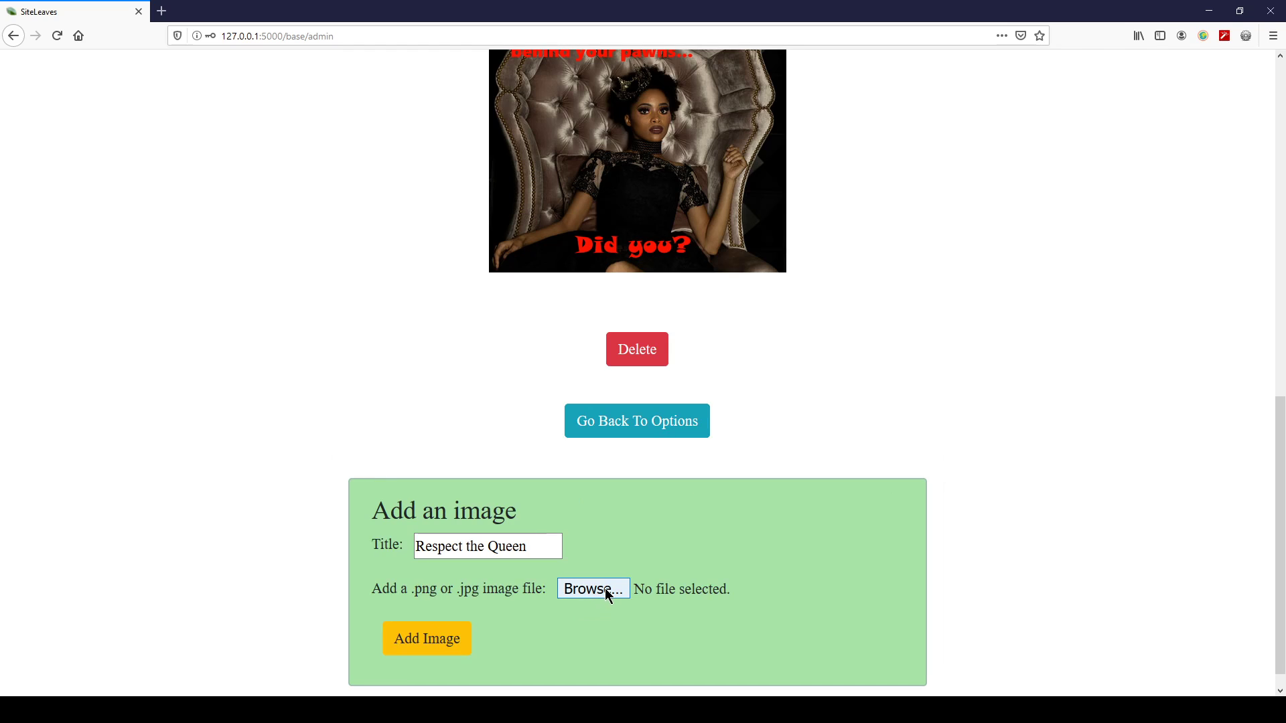
left_click_drag(532, 552, 397, 544)
key("BackSpace")
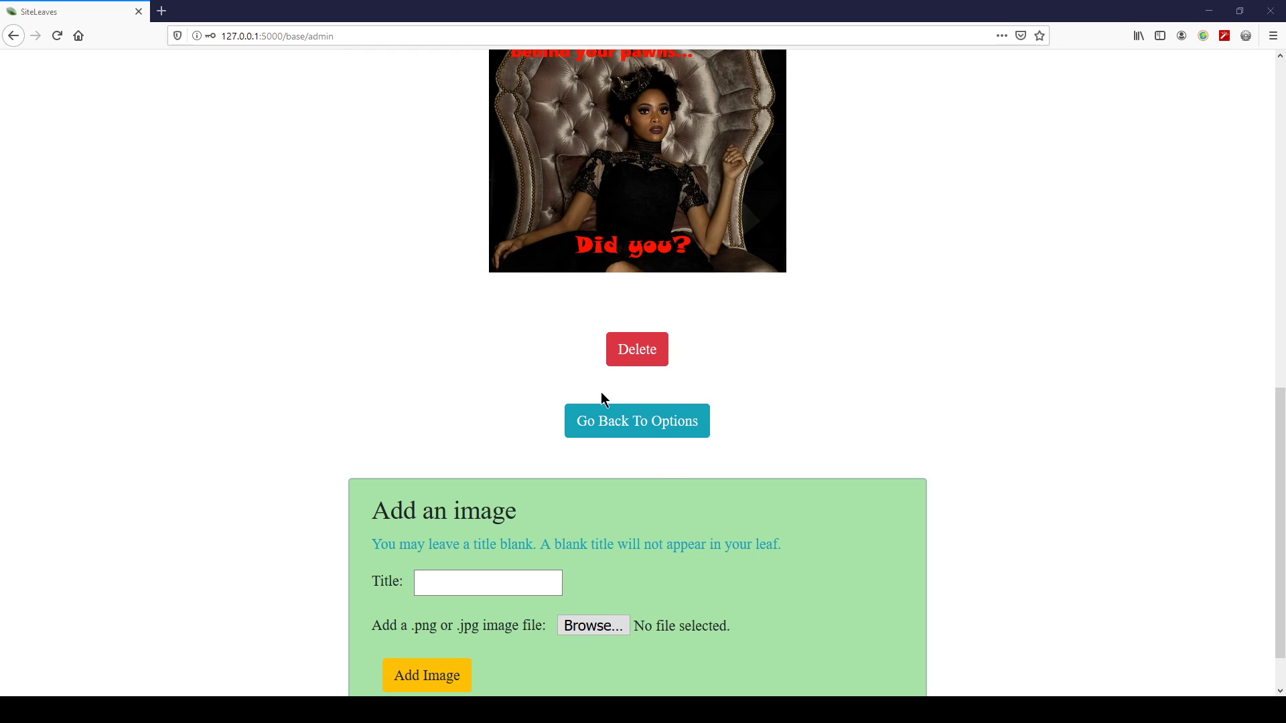
left_click(509, 342)
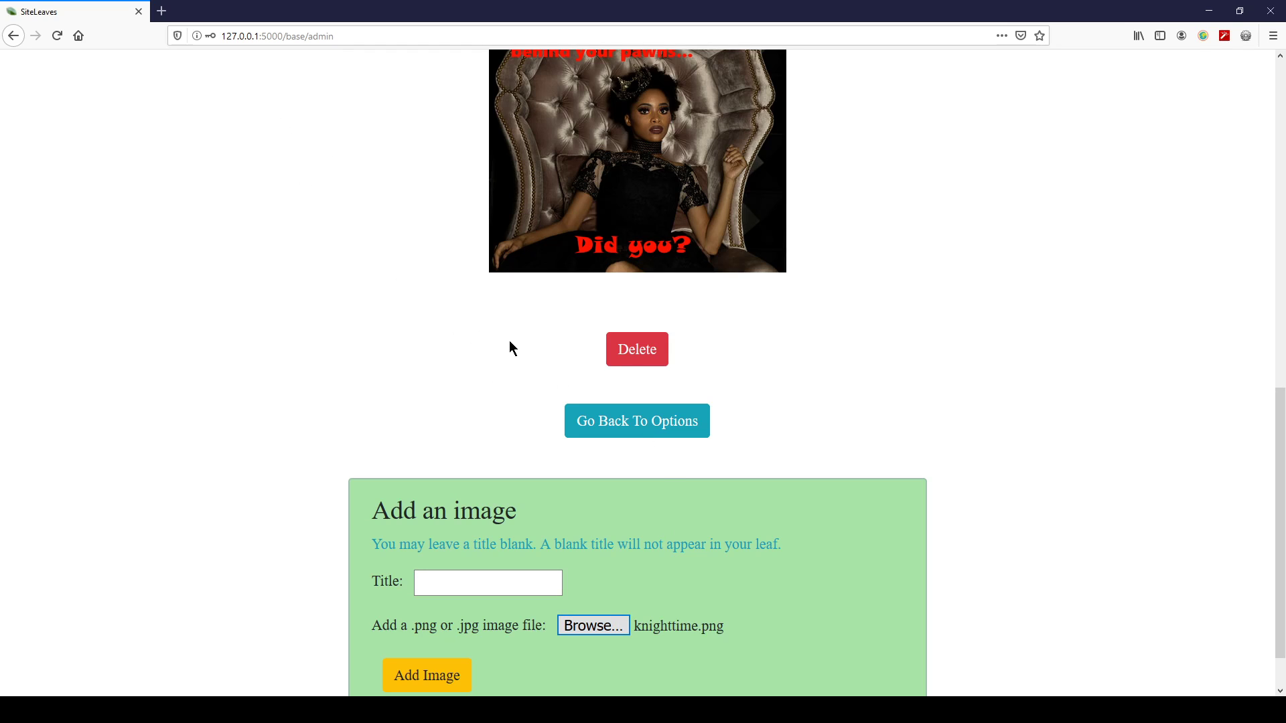
left_click(446, 668)
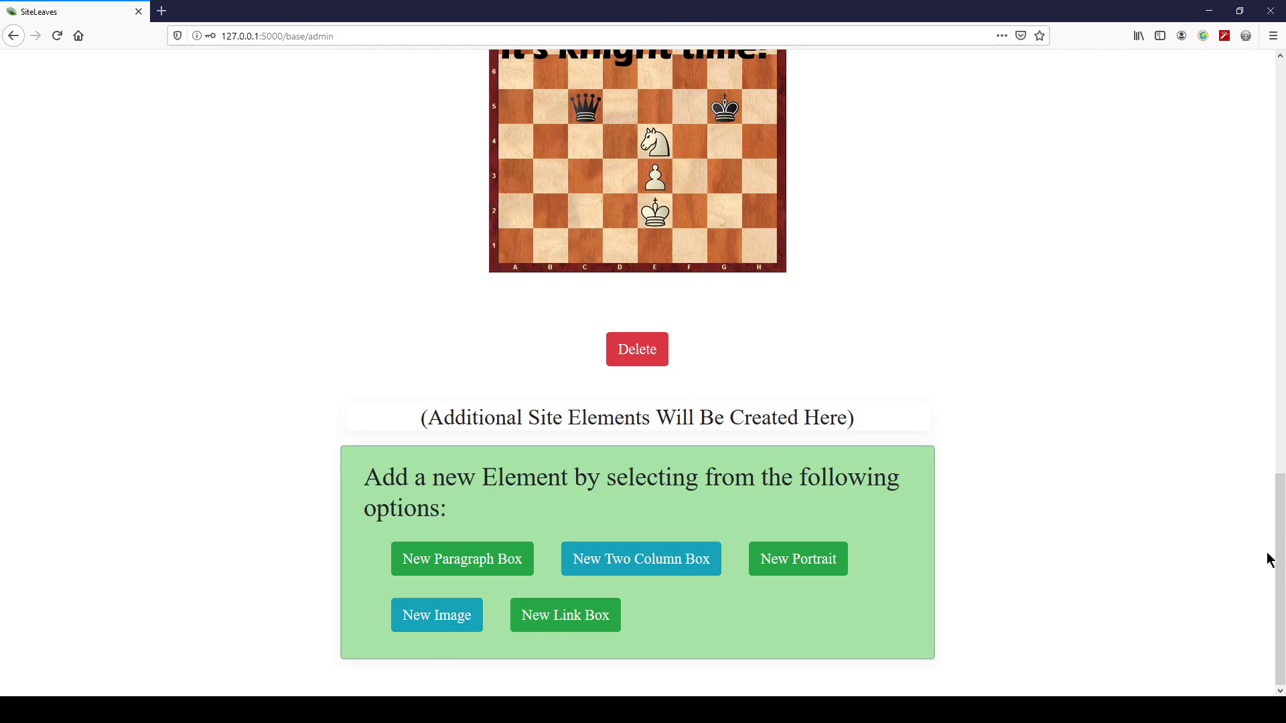
- Add a third image element with the "Do you even lift" chess picture and no title
mouse_move(1280, 565)
left_mouse_down()
mouse_move(1272, 213)
mouse_move(1277, 574)
left_mouse_up()
left_click(437, 614)
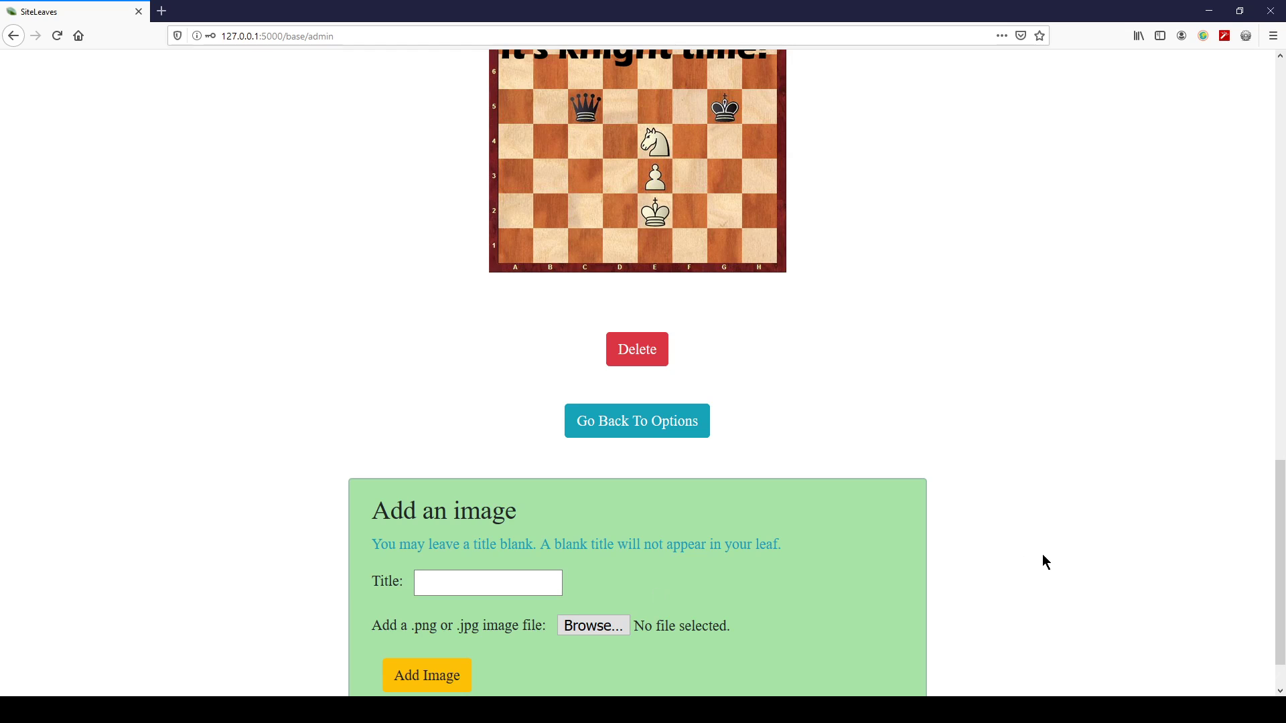
left_click_drag(1277, 531, 1277, 575)
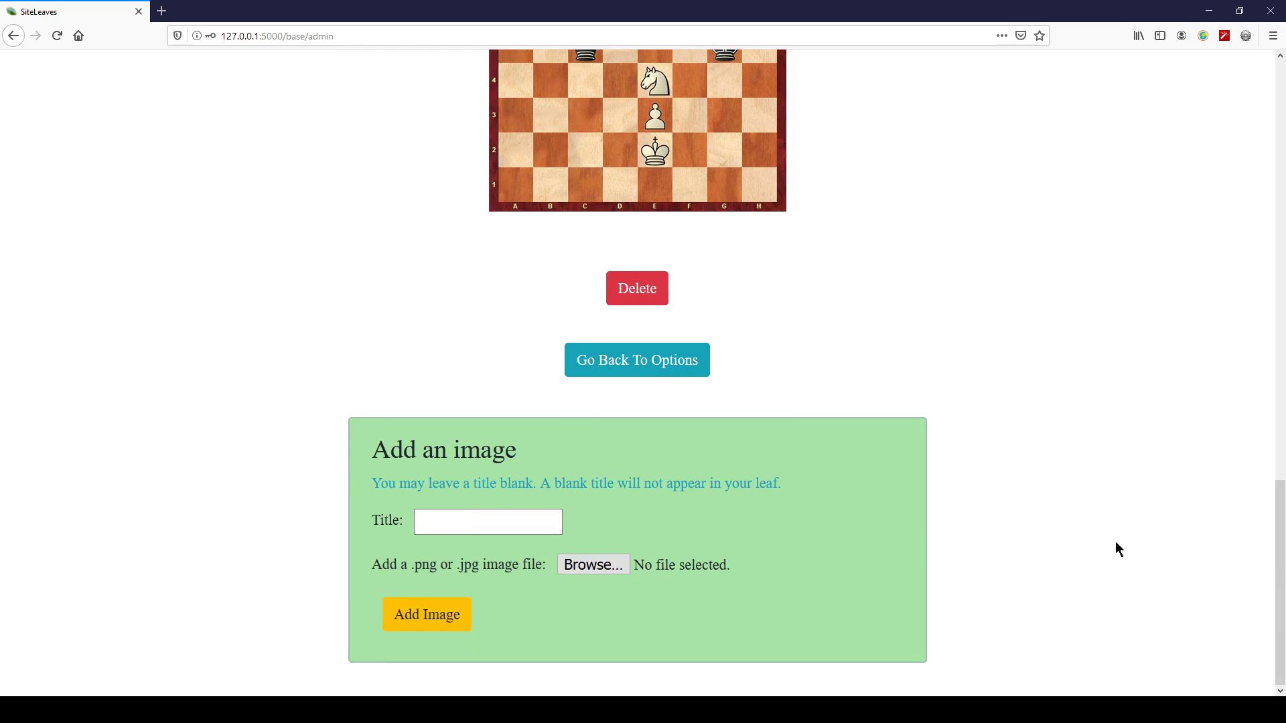
left_click(609, 566)
double_click(514, 344)
left_click(417, 620)
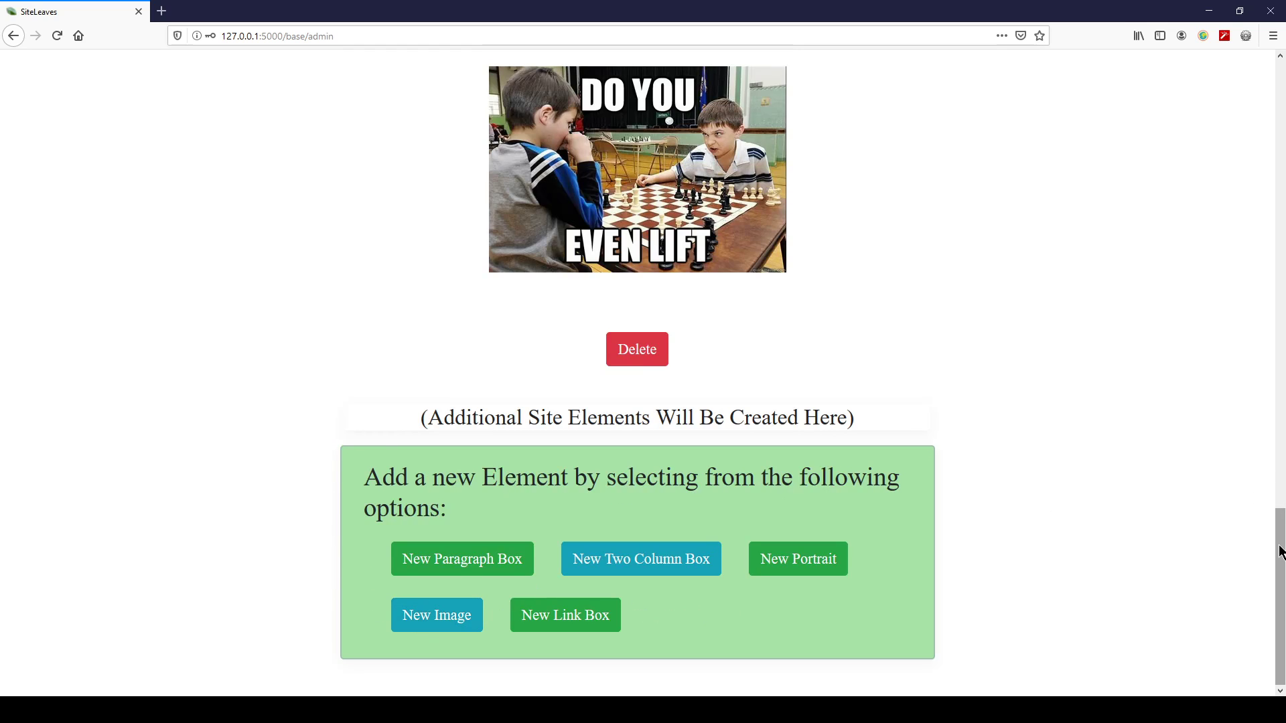
- Start a new portrait element in the leaf with the title "Consider visiting chess.com!"
left_click_drag(1280, 551, 1281, 504)
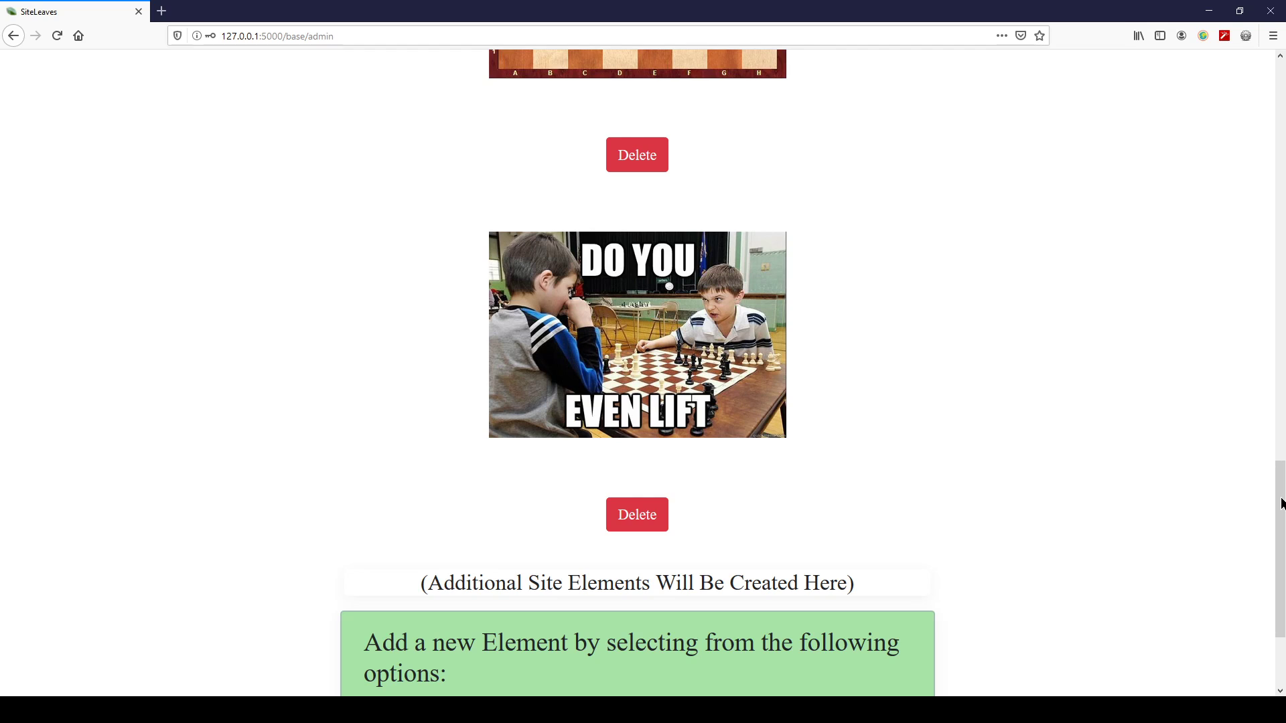
scroll(1281, 502, "up", 3)
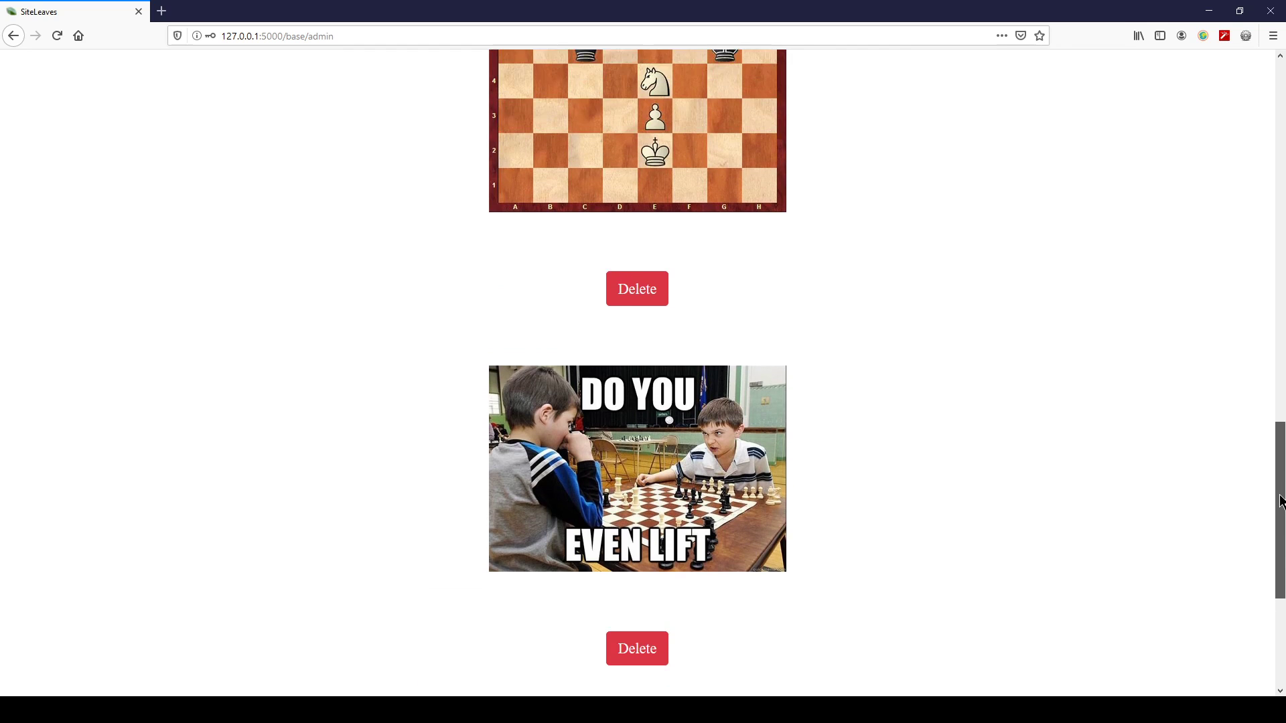
left_click_drag(1280, 503, 1265, 554)
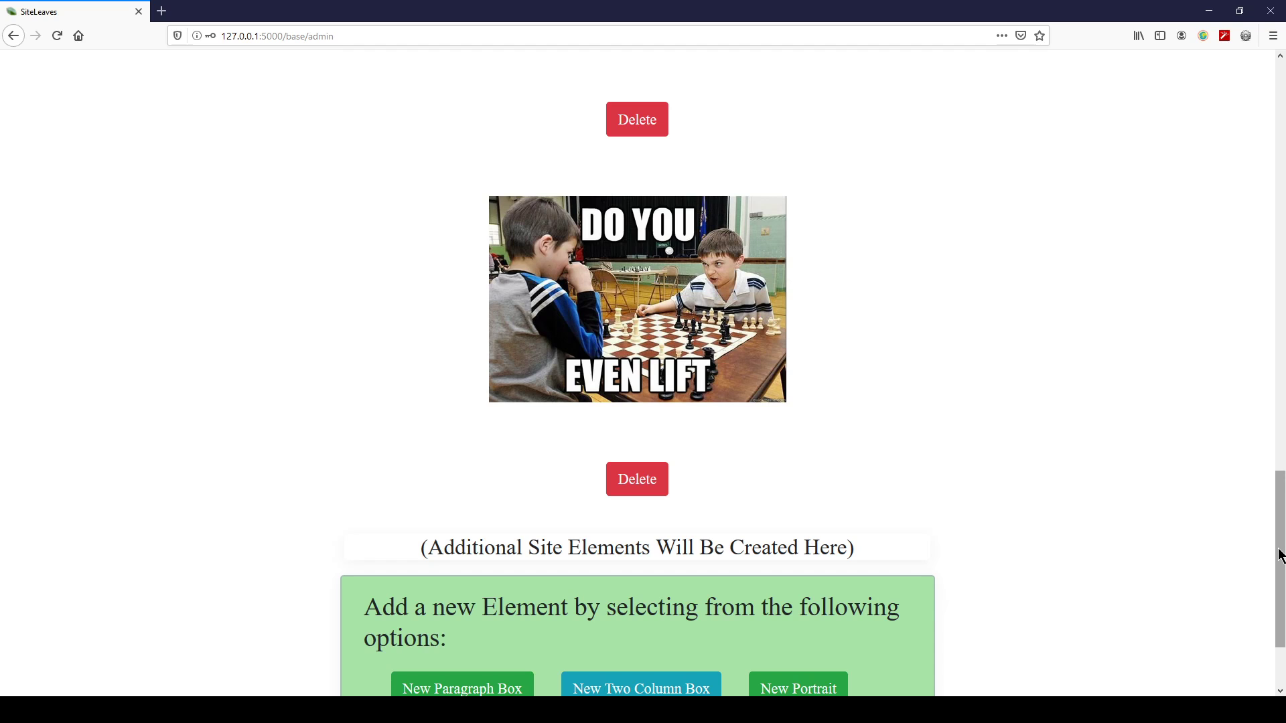
scroll(1280, 555, "down", 2)
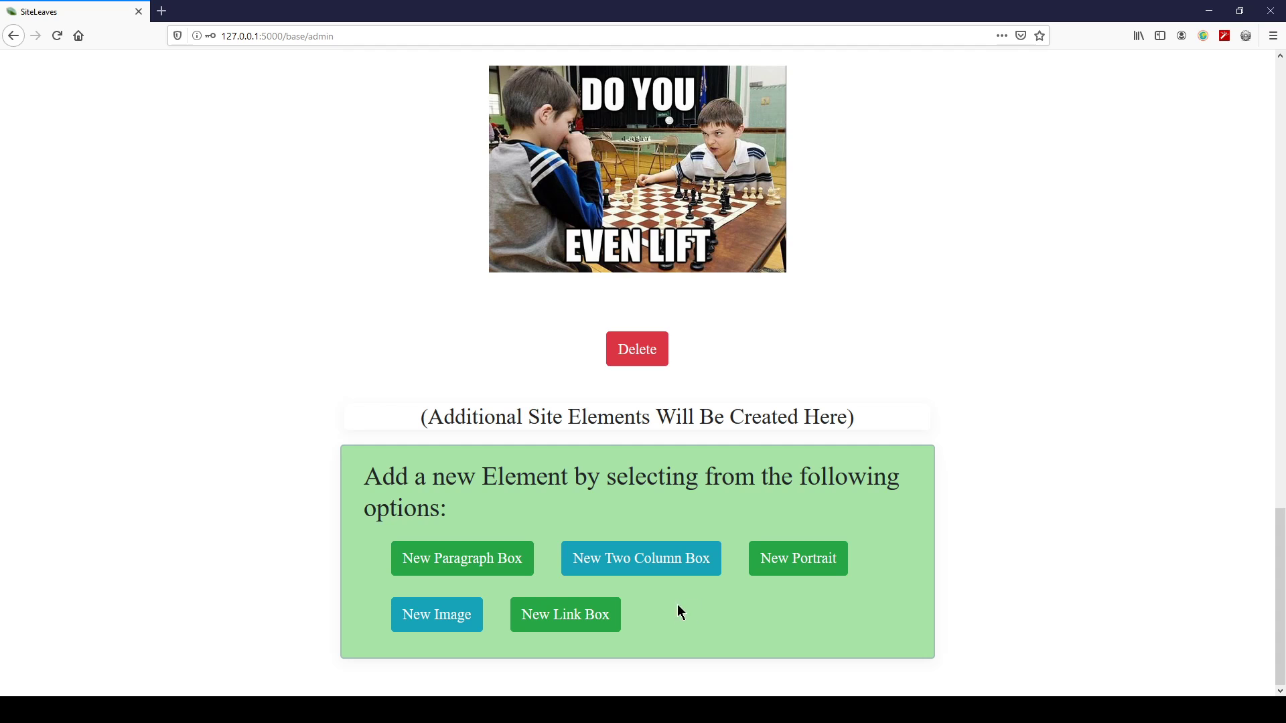
left_click(789, 565)
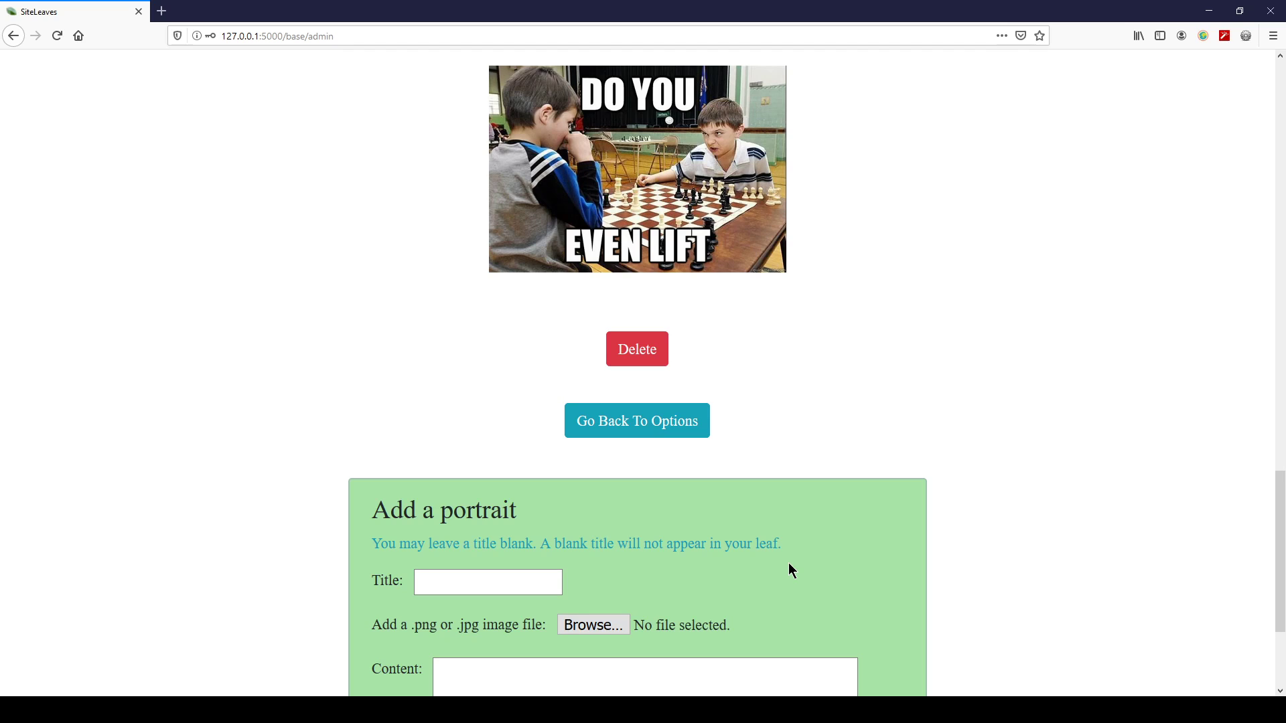
scroll(1281, 565, "down", 2)
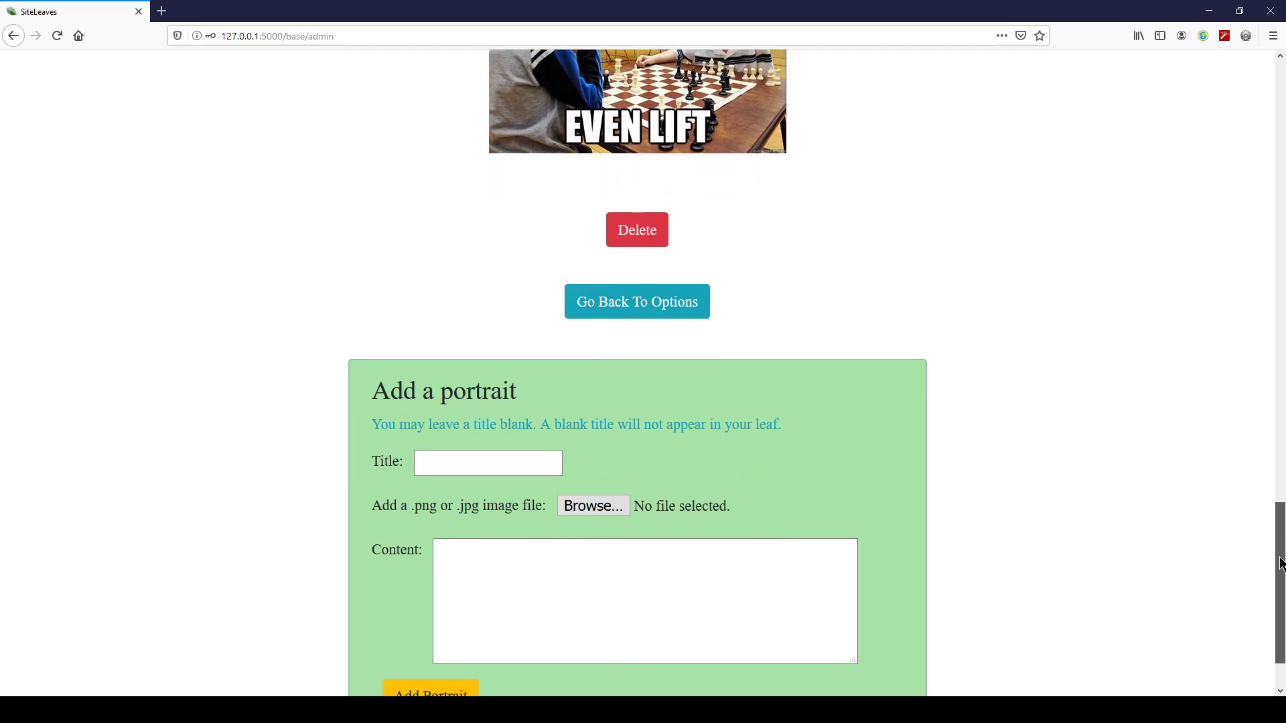
scroll(1280, 565, "down", 1)
left_click(508, 412)
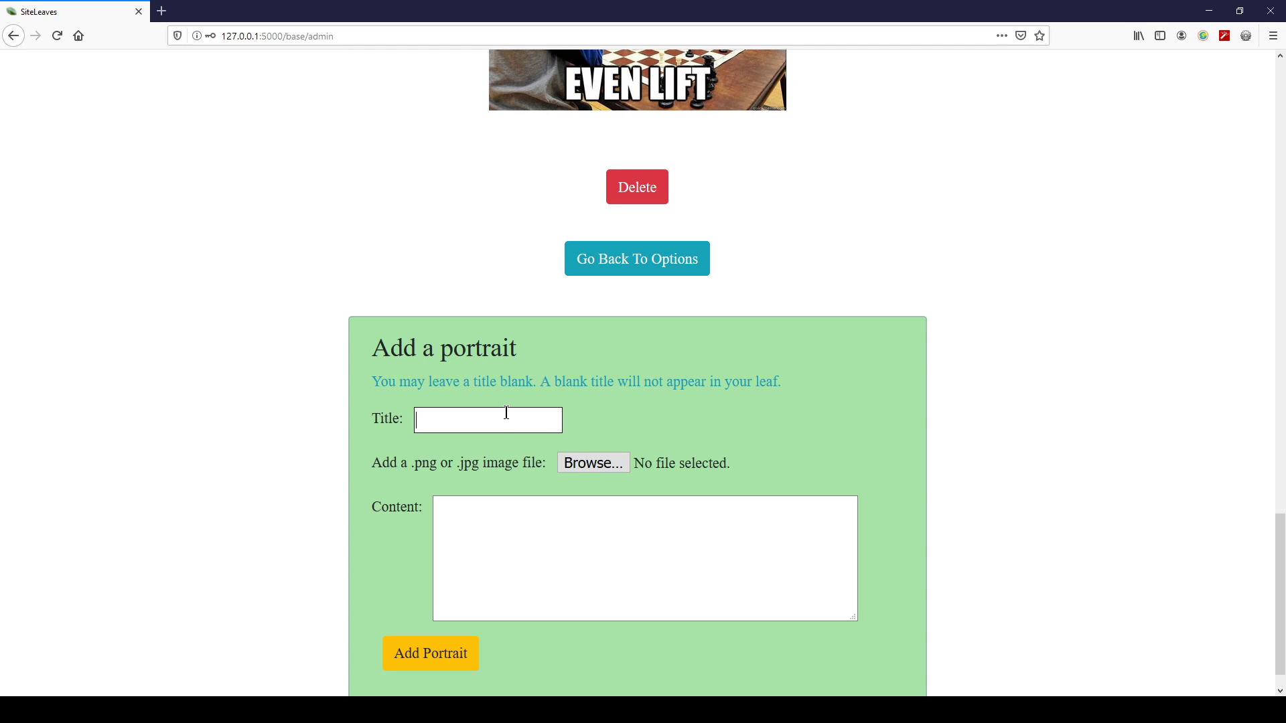
type("Consid")
type("er ")
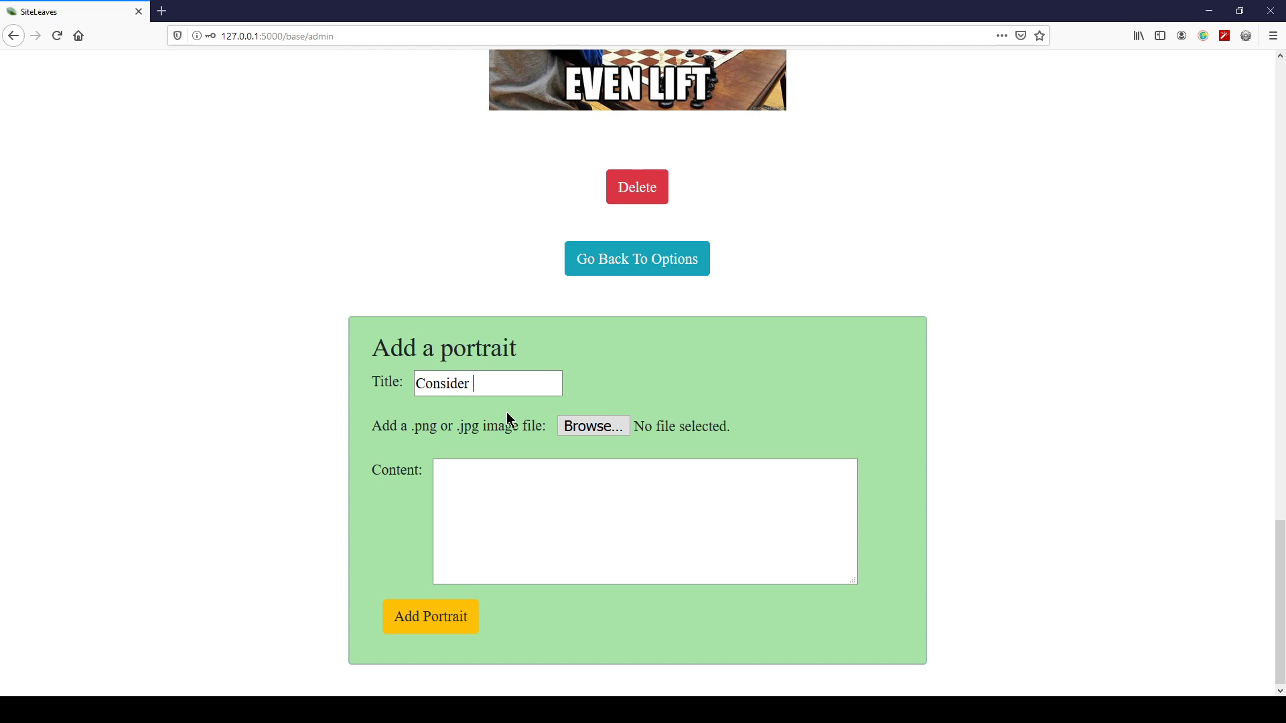
type("visiting chess.com!")
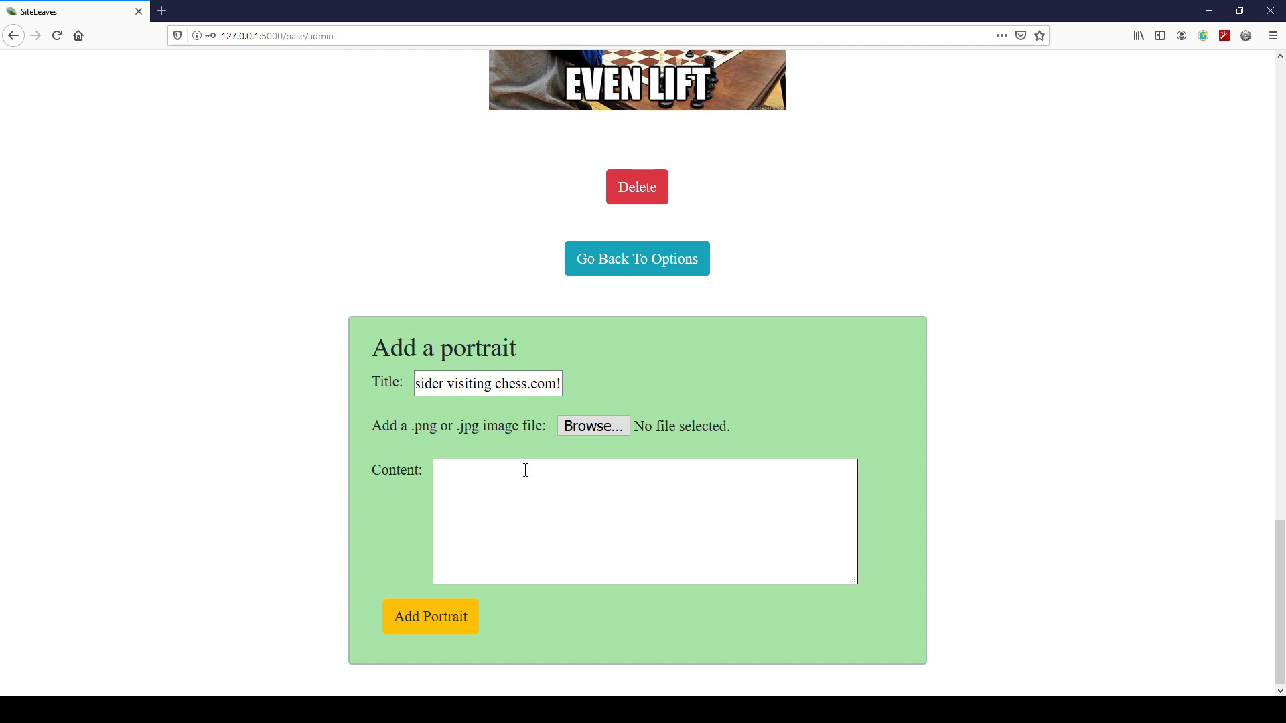
- Enter the content "If you play chess, you will improve and have fun!", choose the Chess.com logo image and add the portrait
left_click(525, 470)
type("If you play chess, you will imp")
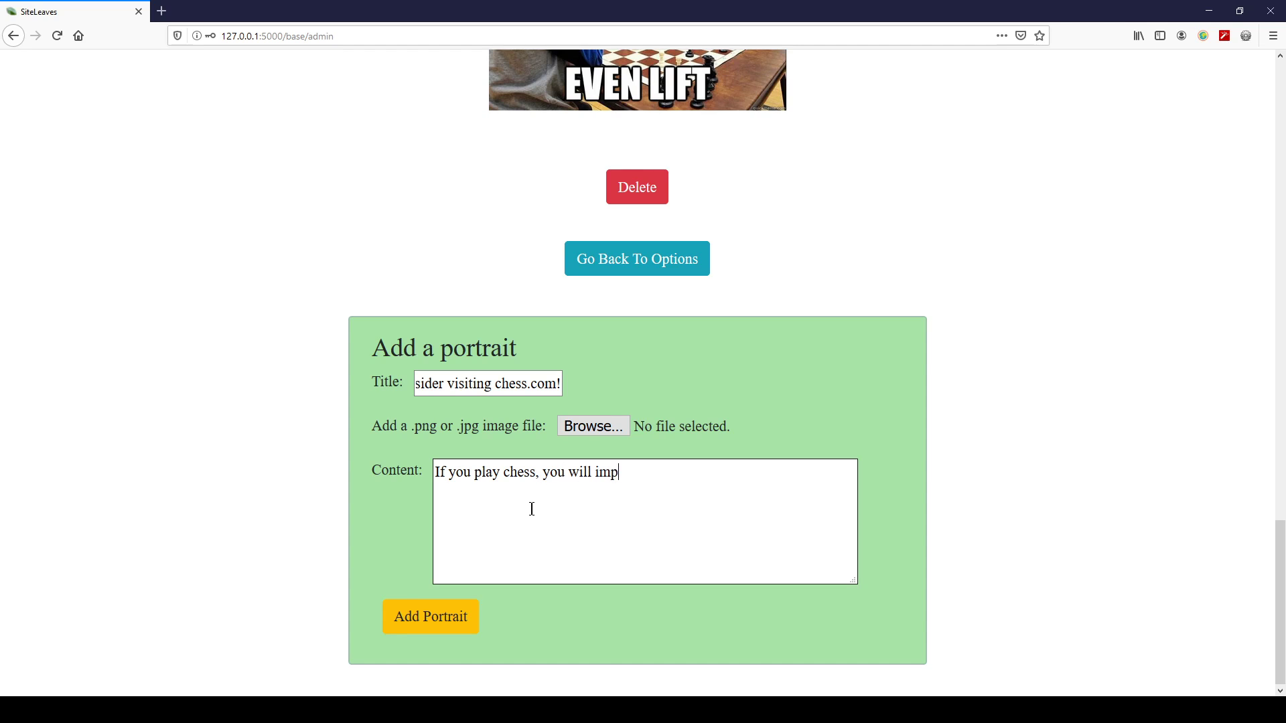
type("rove and have fun!")
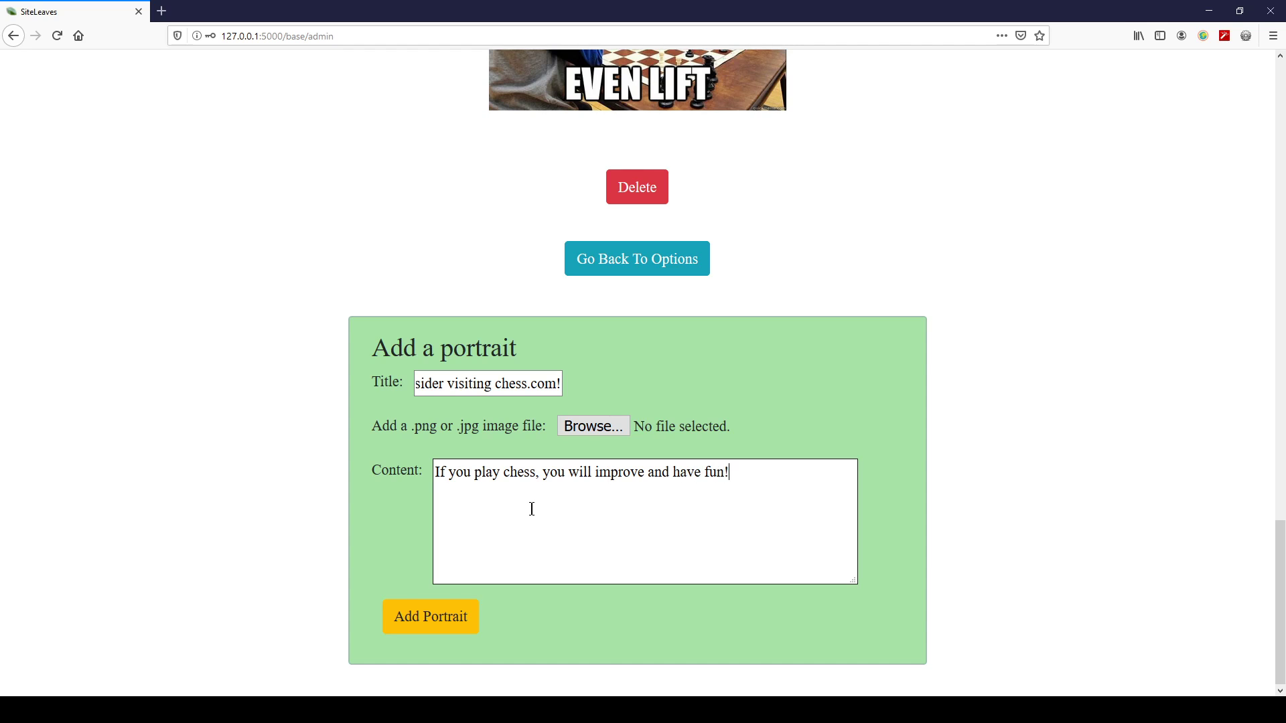
left_click(606, 426)
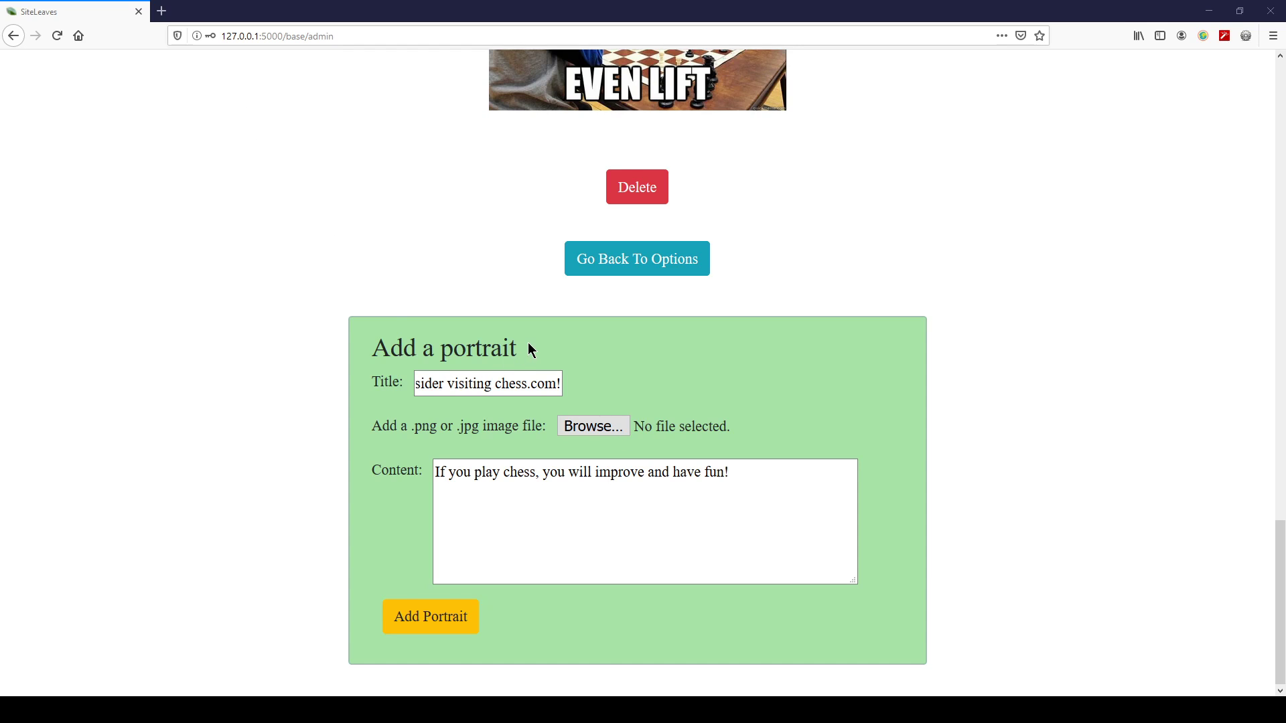
left_click(407, 623)
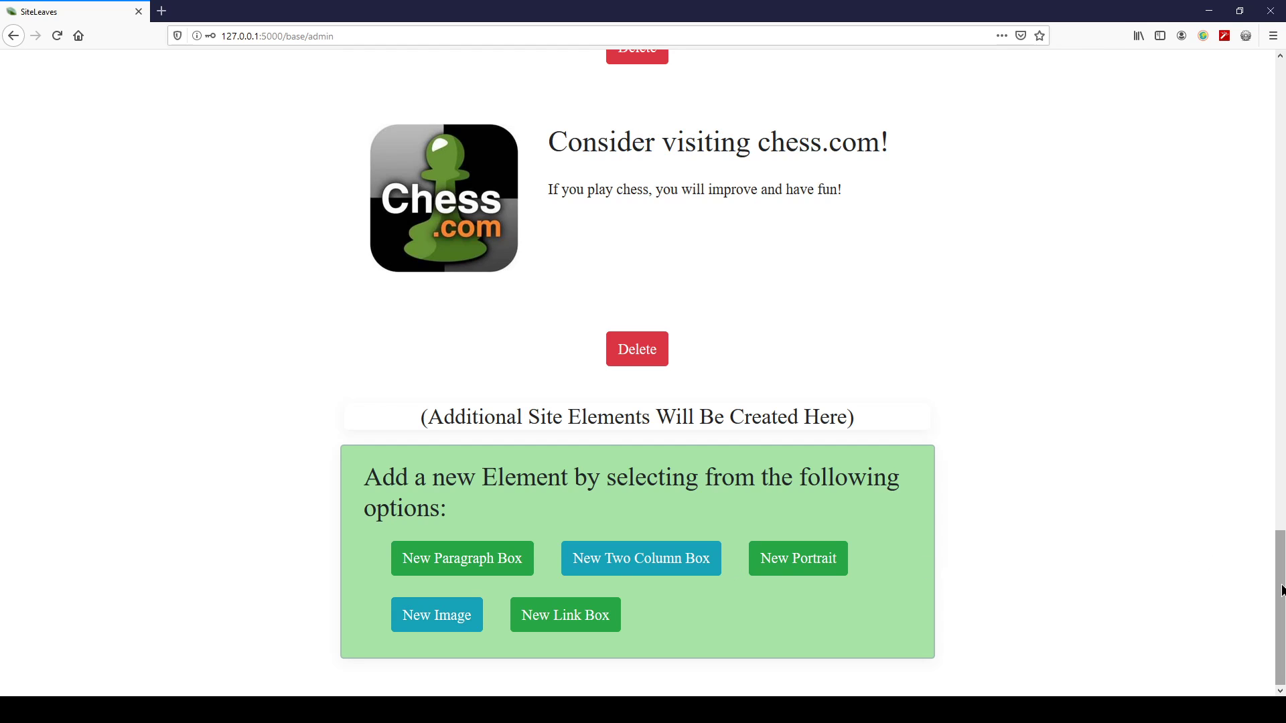
- Start a new link box below the portrait with the title "Chess.com"
left_click_drag(1282, 582, 1284, 516)
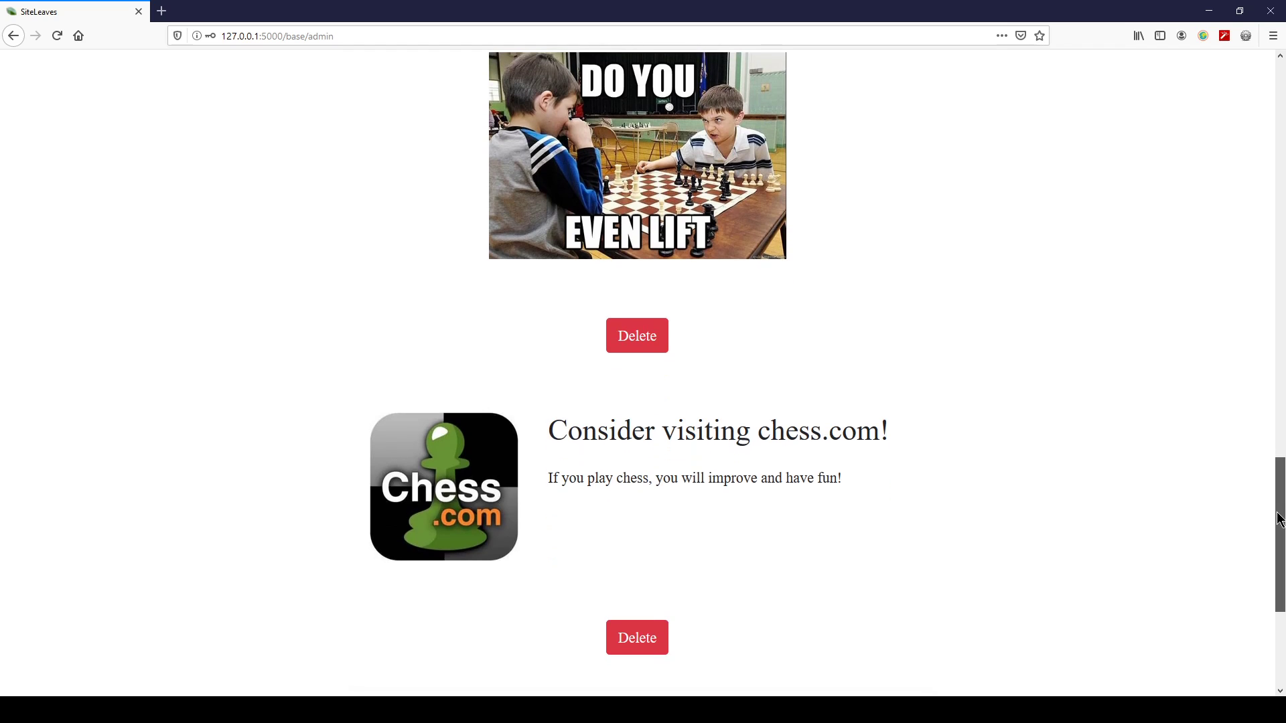
left_click_drag(1280, 519, 1280, 538)
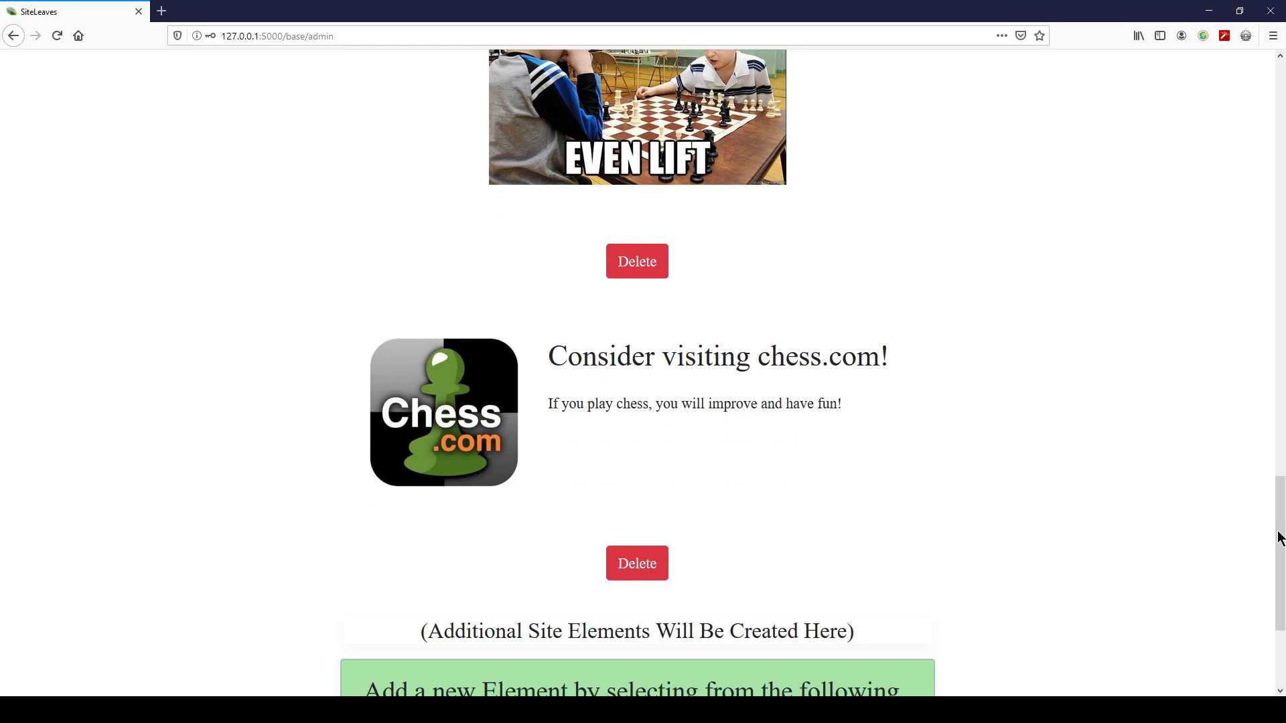
left_click_drag(1280, 538, 1280, 596)
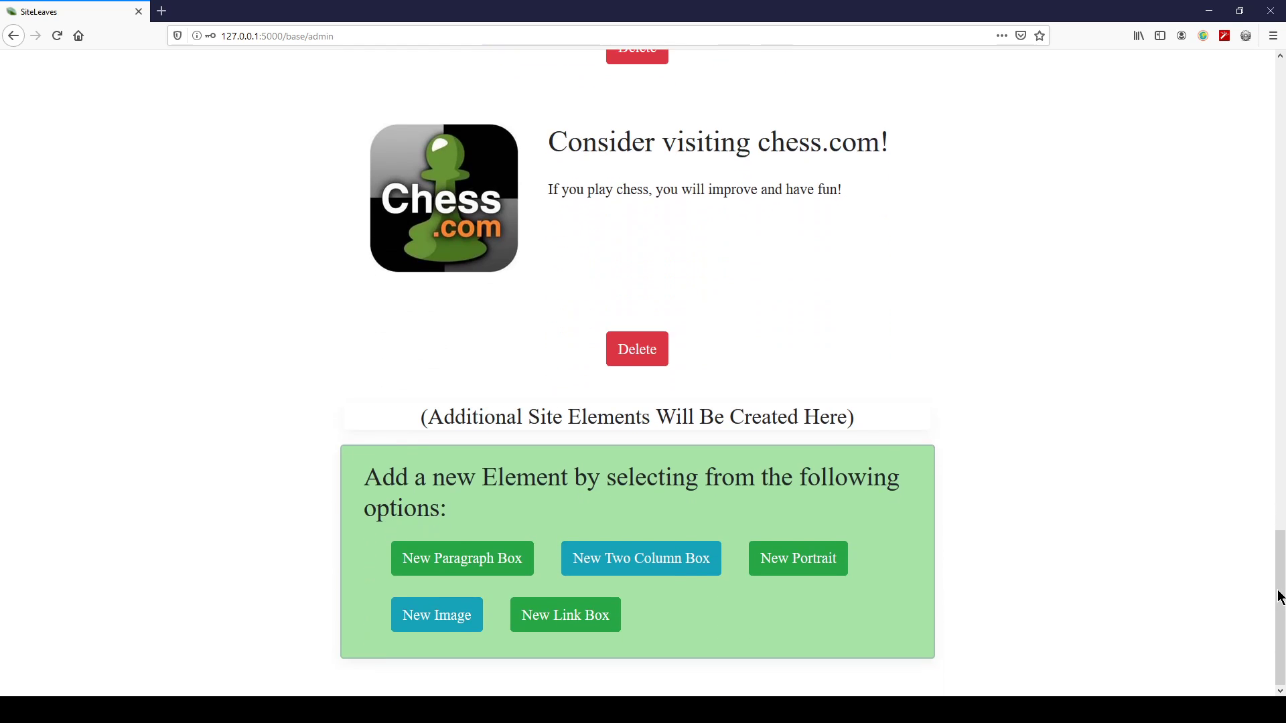
left_click(590, 621)
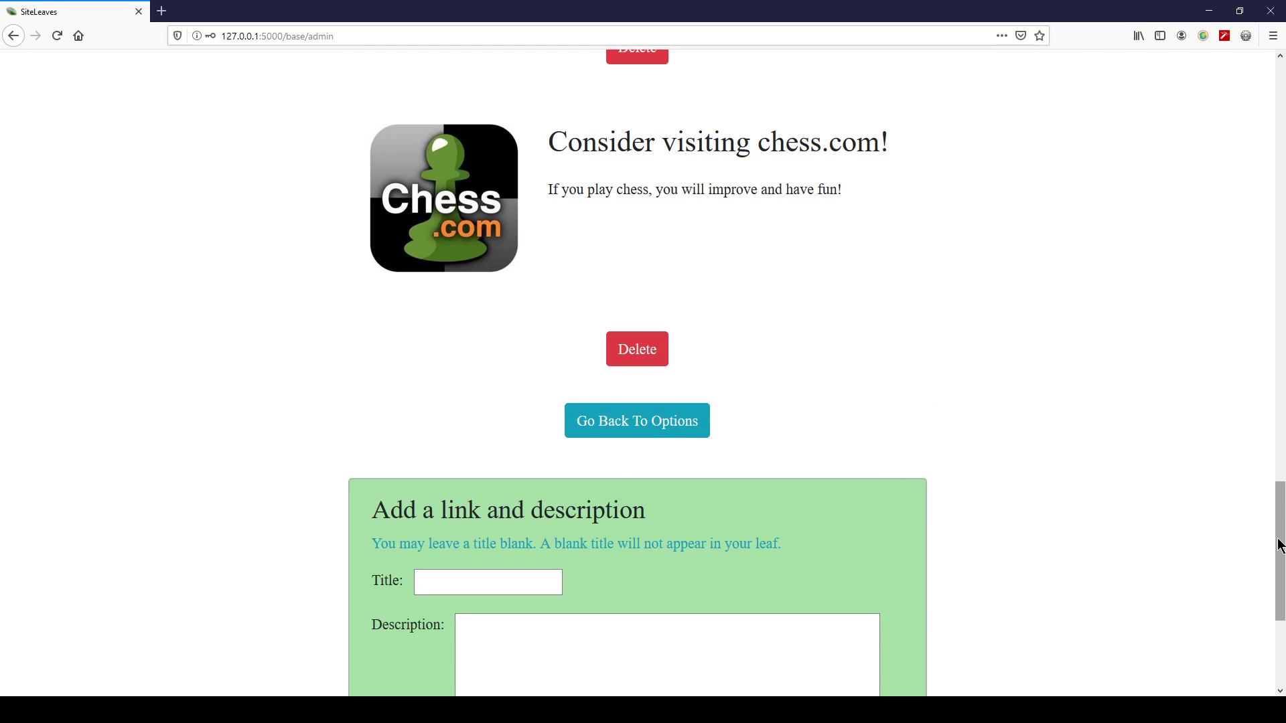
left_click_drag(1280, 545, 1280, 606)
left_click(423, 325)
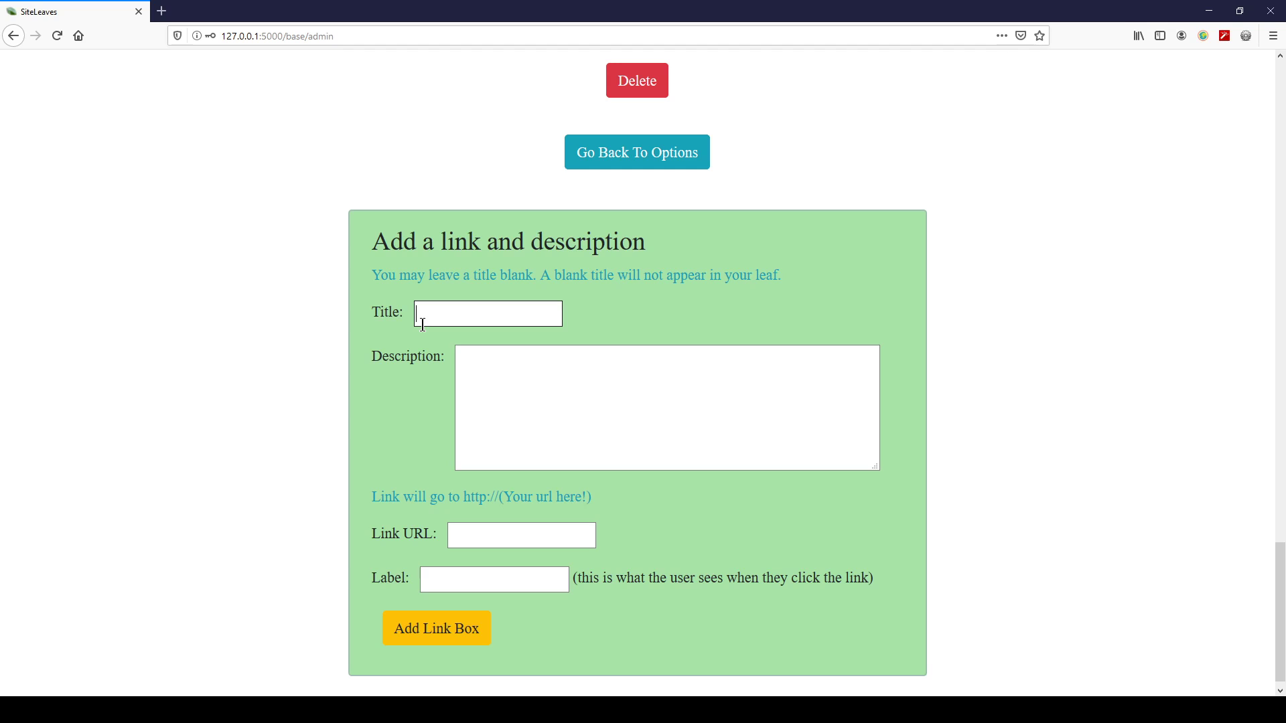
type("Chess.com")
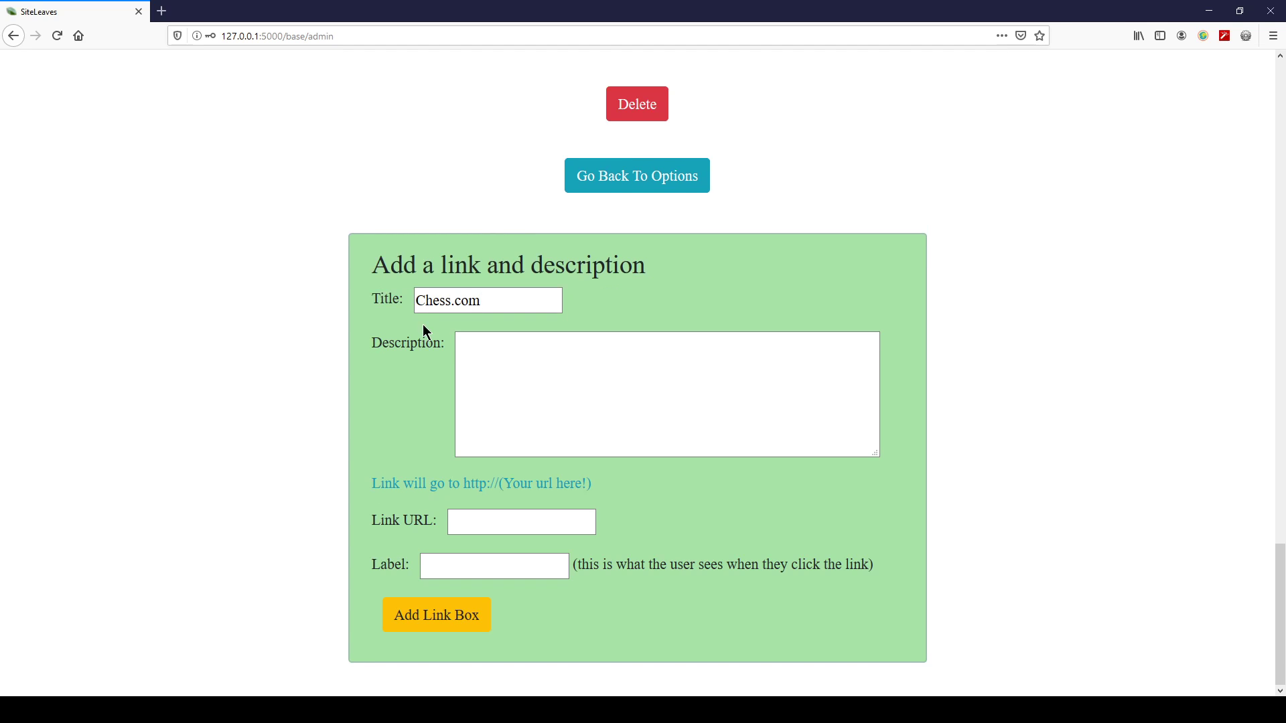
- Enter the link box description "click here to play chess and improve your skills!"
left_click(599, 383)
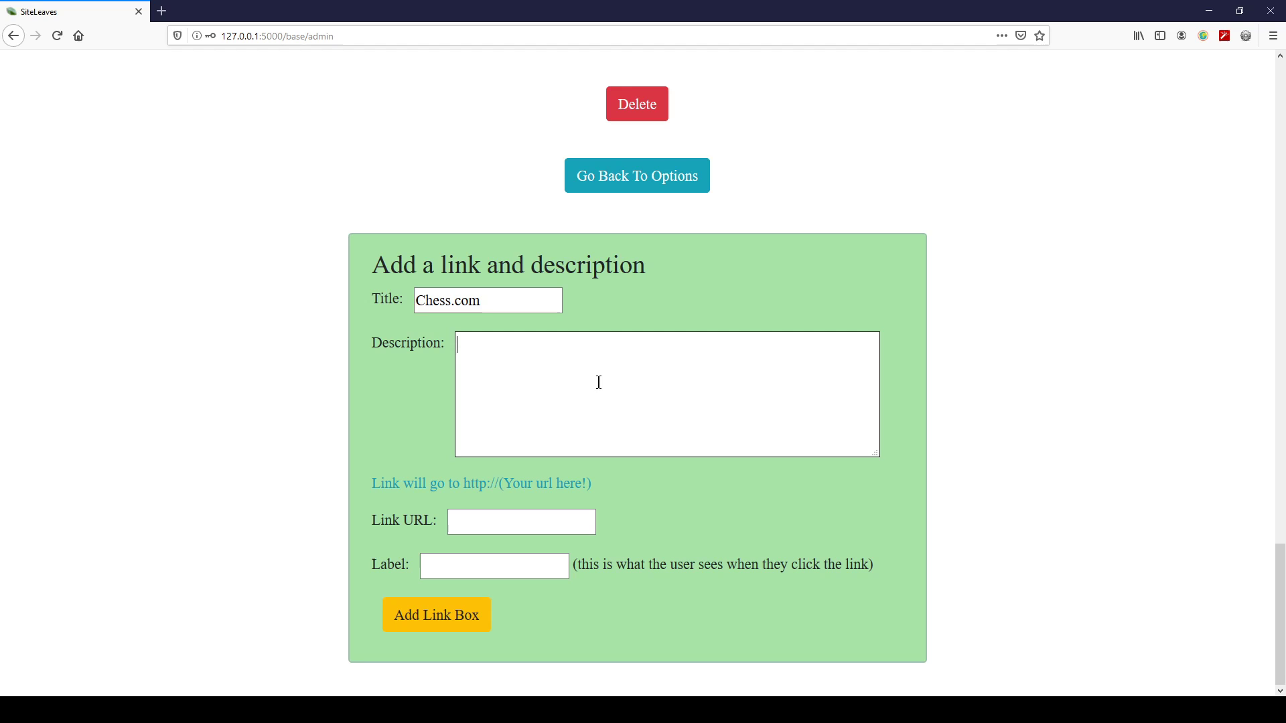
type("click here to play toda")
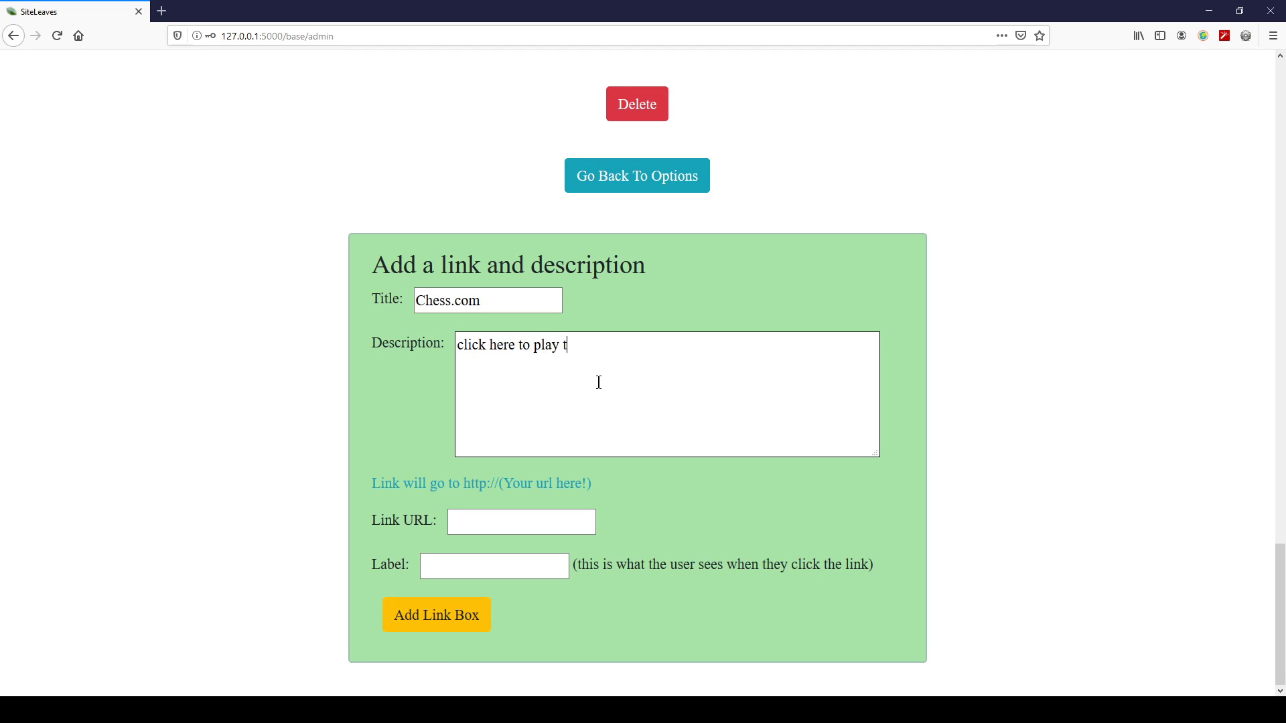
key("BackSpace")
key("BackSpace")
key("BackSpace")
key("BackSpace")
type("chess and improve your skills!")
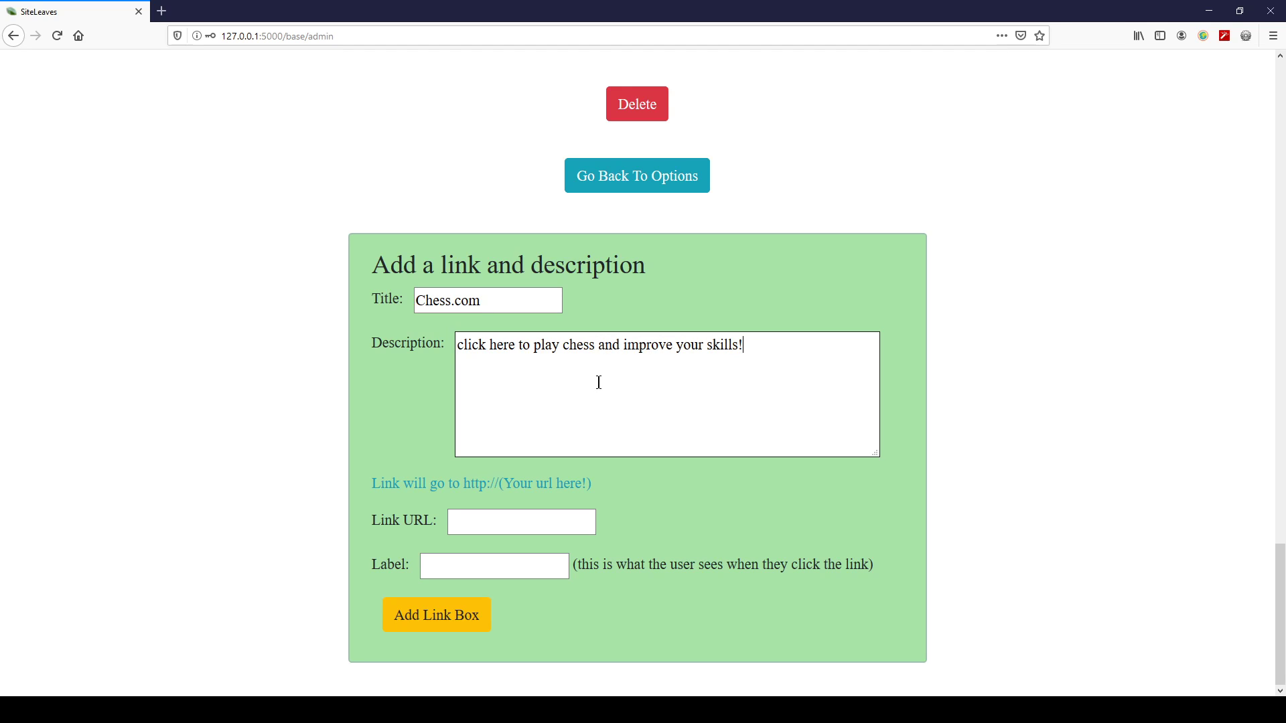
- Set the link label to "click here" and remove those words from the start of the description
left_click(477, 570)
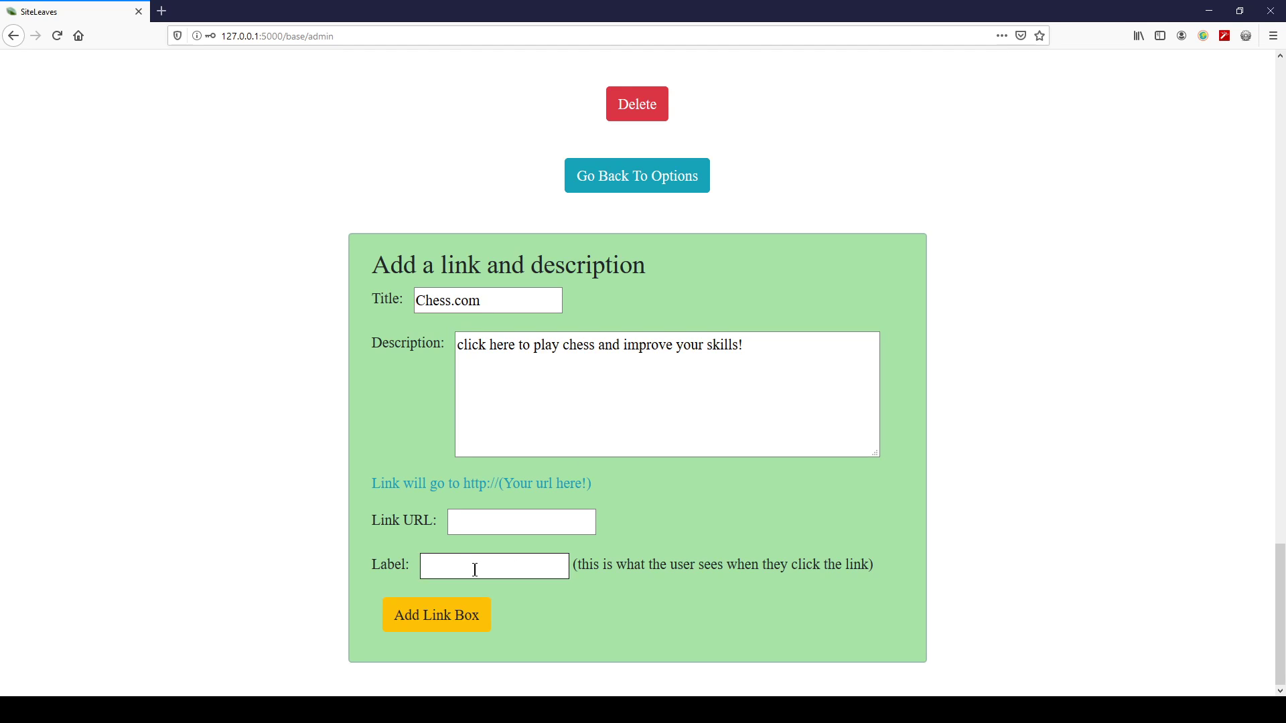
type("click here")
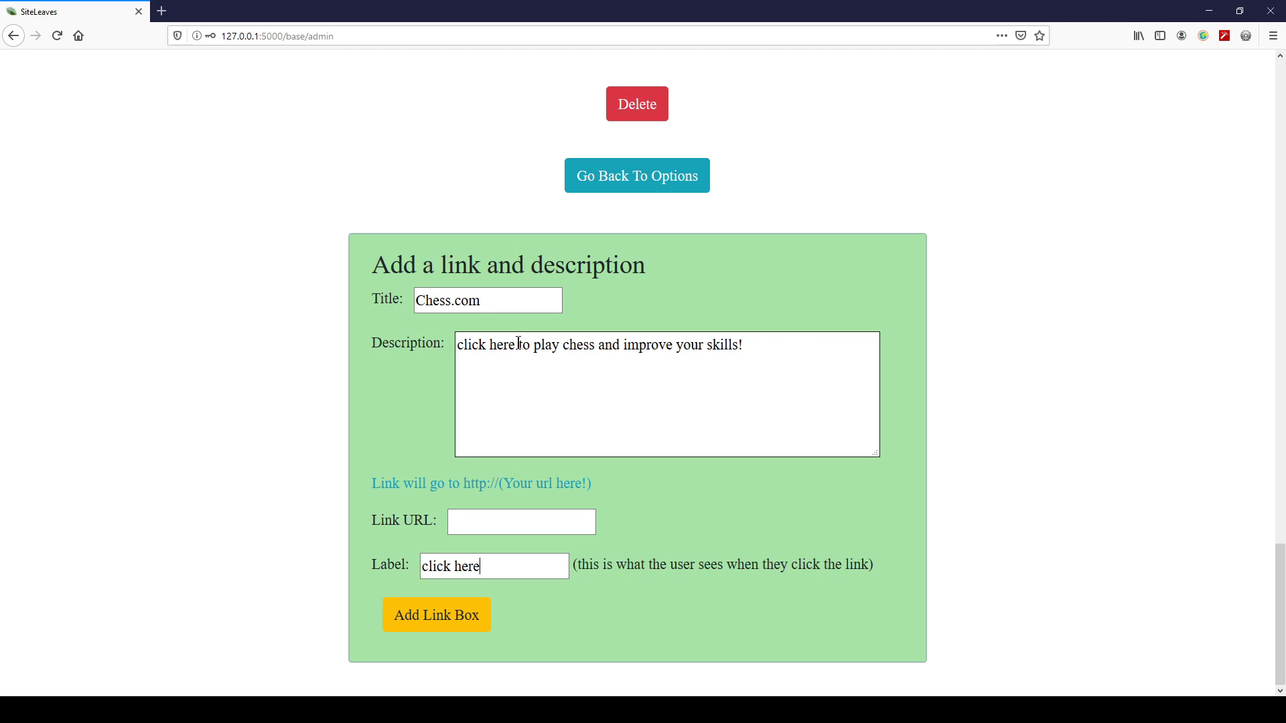
left_click_drag(518, 343, 449, 354)
key("BackSpace")
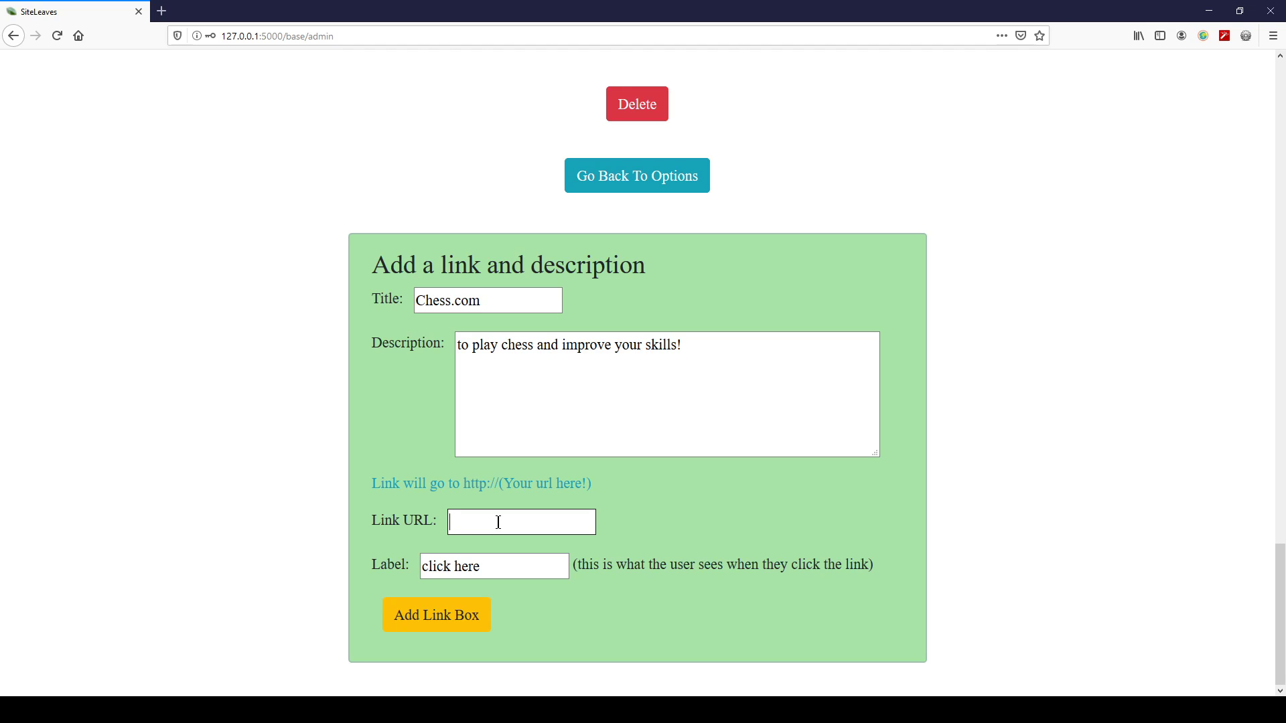
type("www.chess.c")
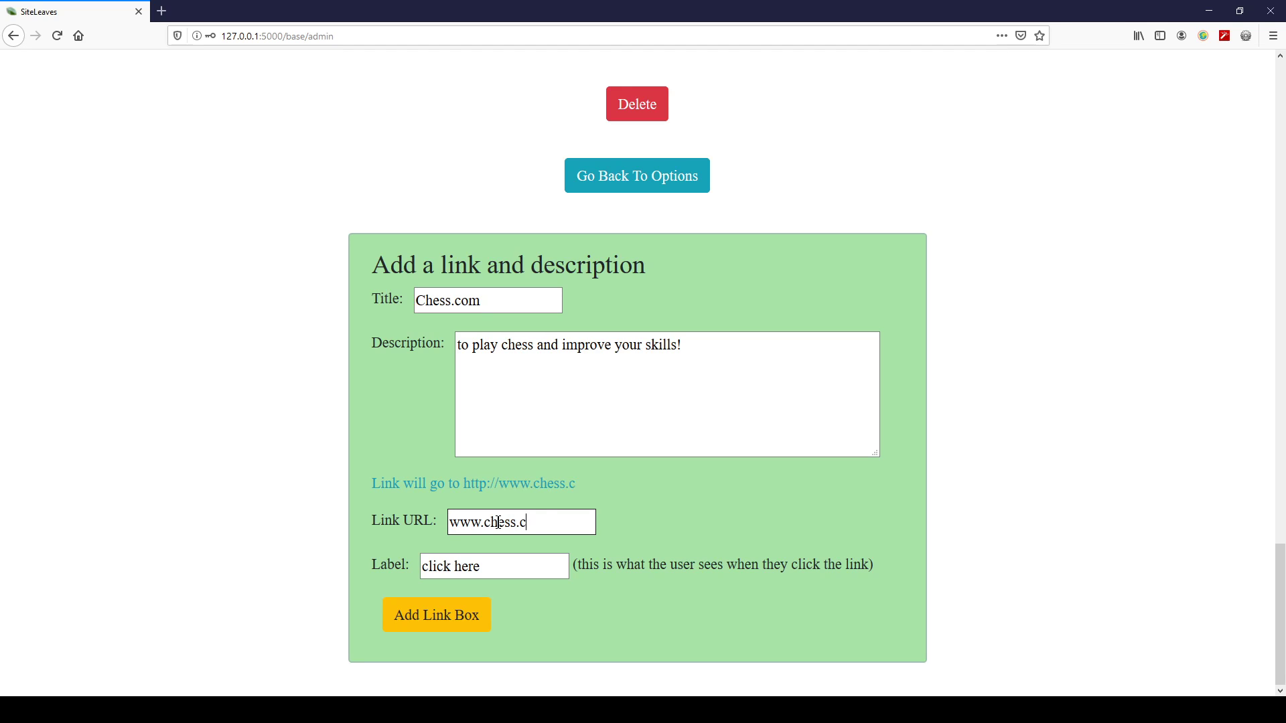
type("om")
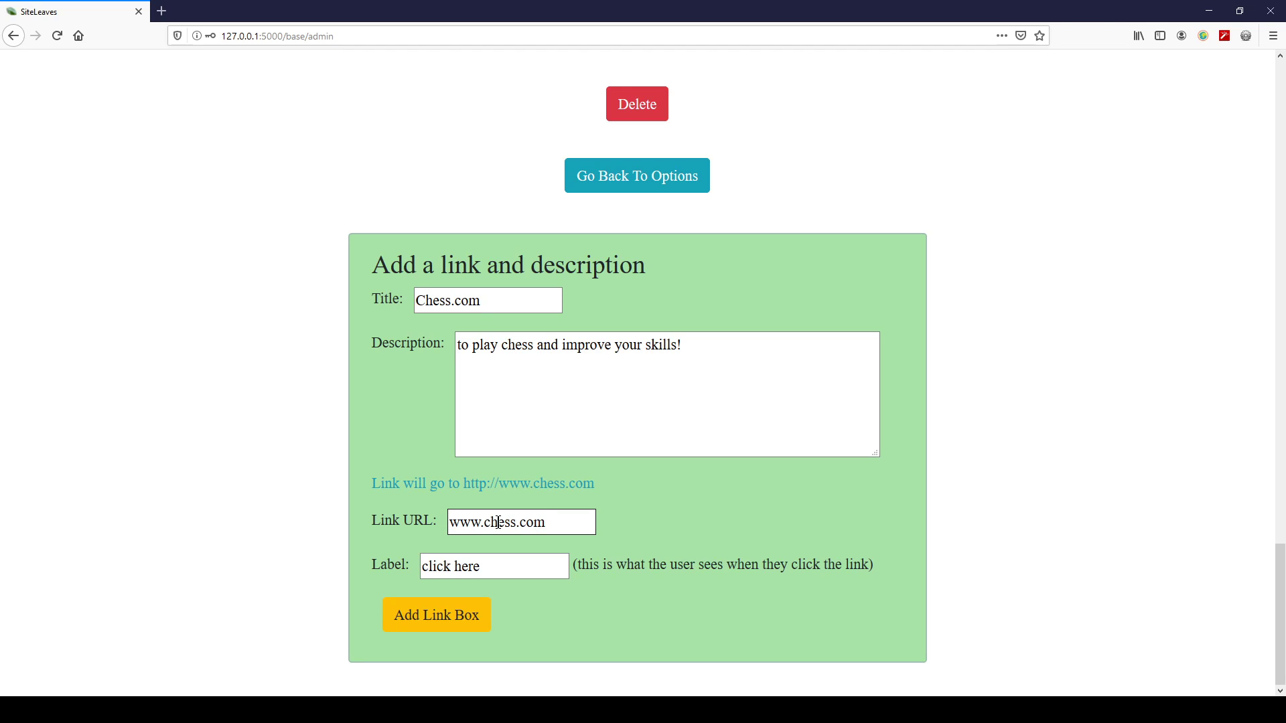
left_click(453, 625)
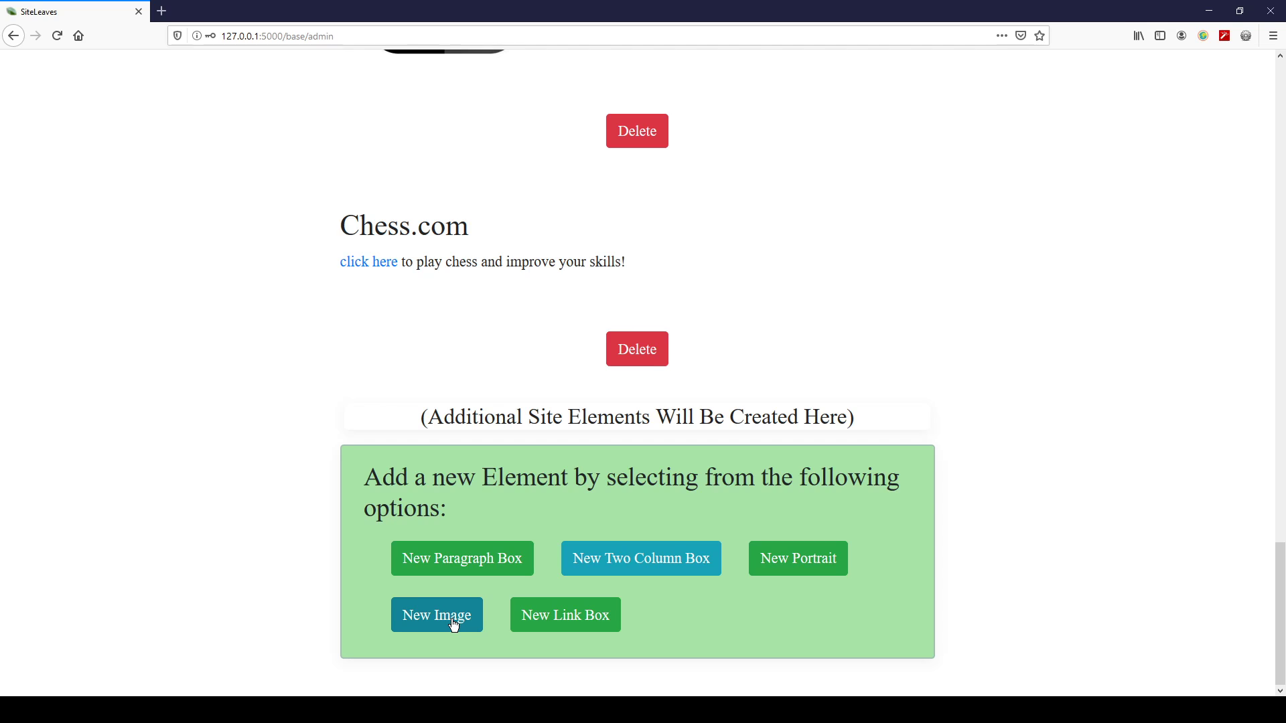
- Switch the Chess Memes!!! leaf to preview mode and look over the page
left_click_drag(1280, 588, 1274, 175)
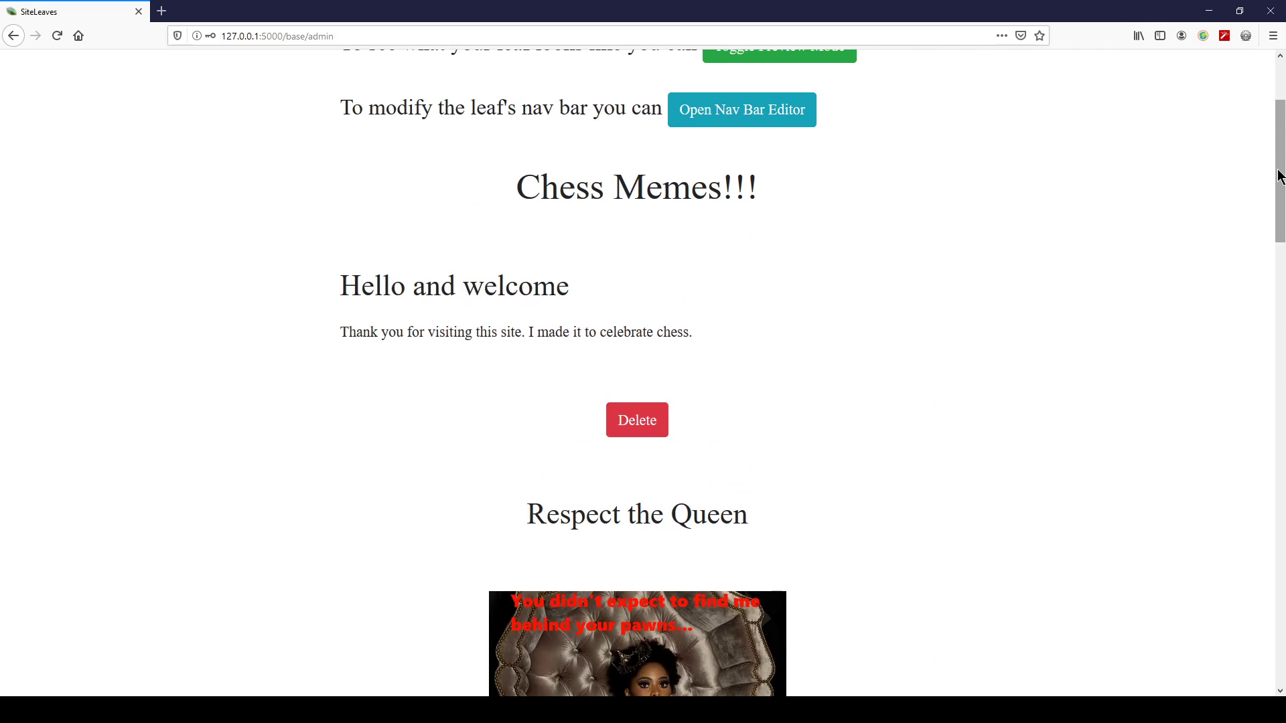
left_click(779, 189)
mouse_move(1278, 170)
left_mouse_down()
mouse_move(1278, 139)
mouse_move(1278, 188)
left_mouse_up()
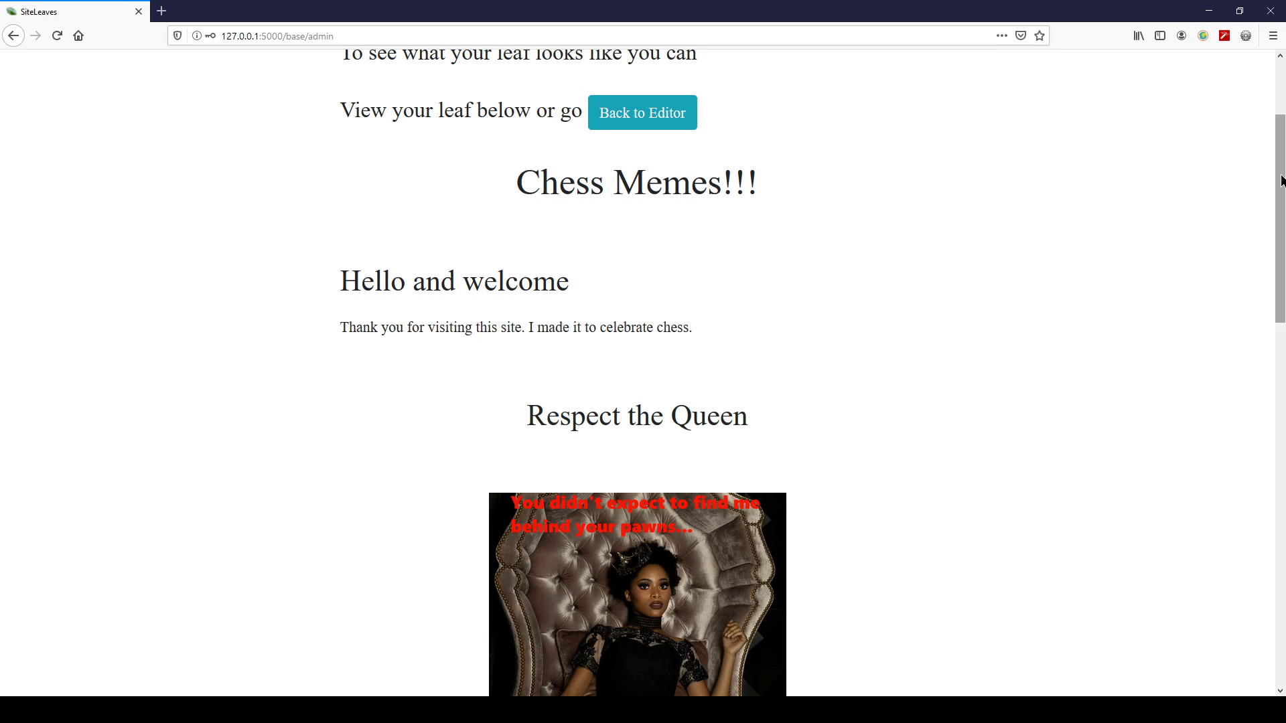
left_click_drag(1280, 181, 1261, 126)
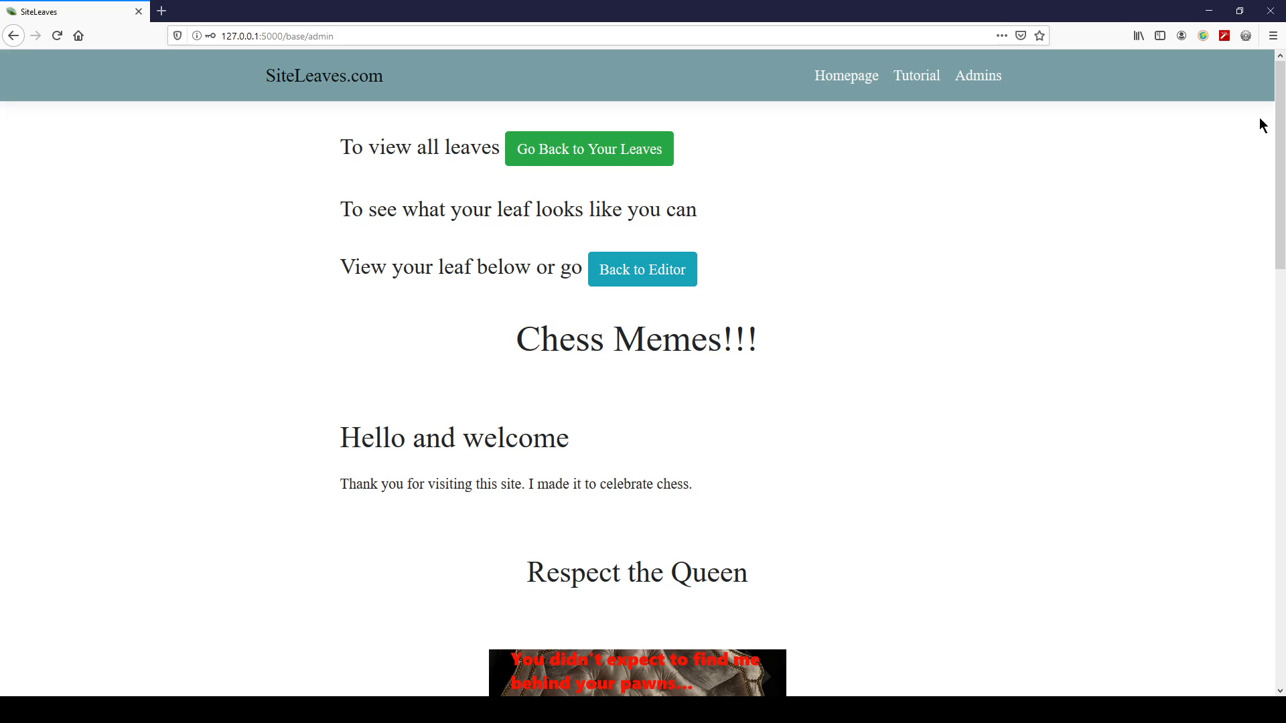
- Return to the list of all leaves
left_click(629, 166)
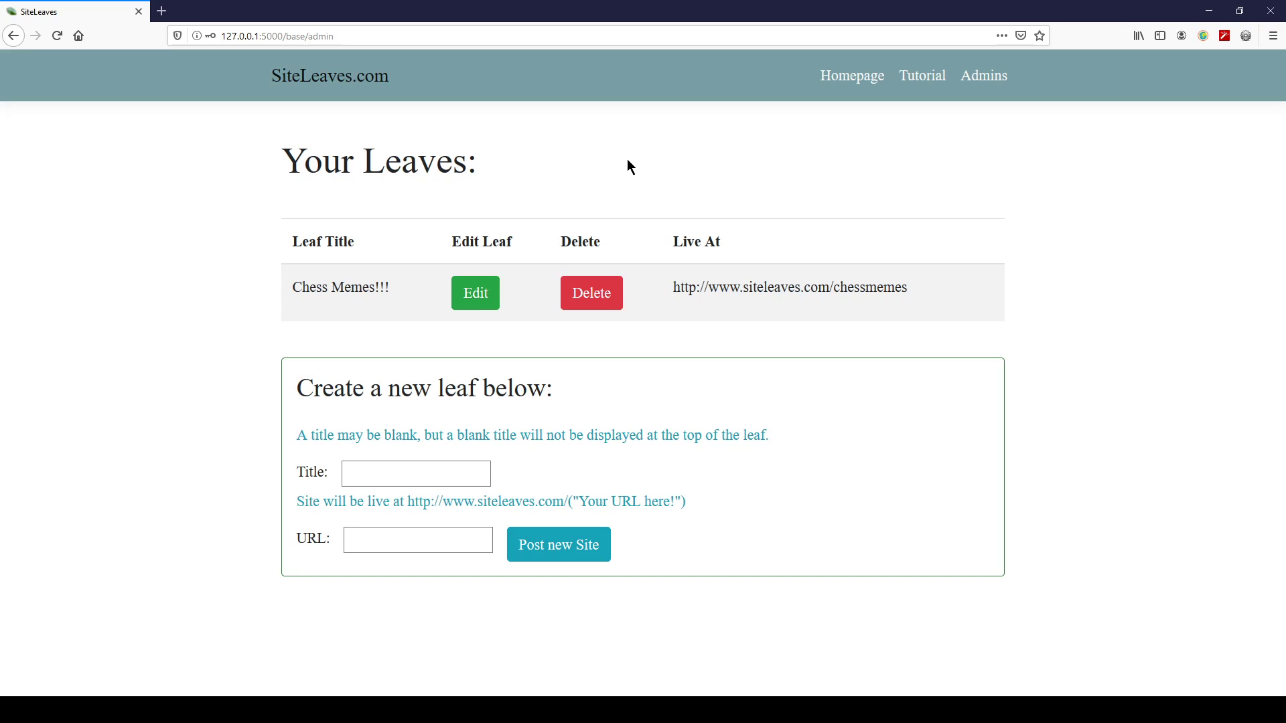
left_click(557, 708)
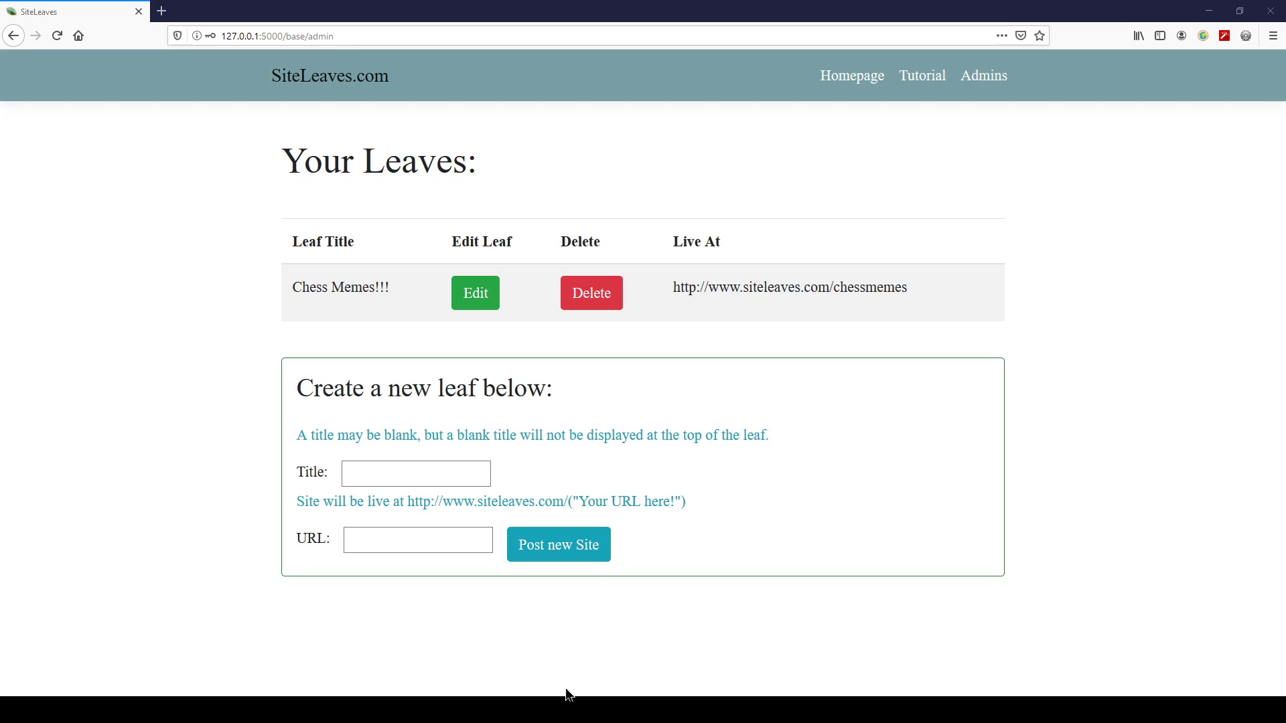